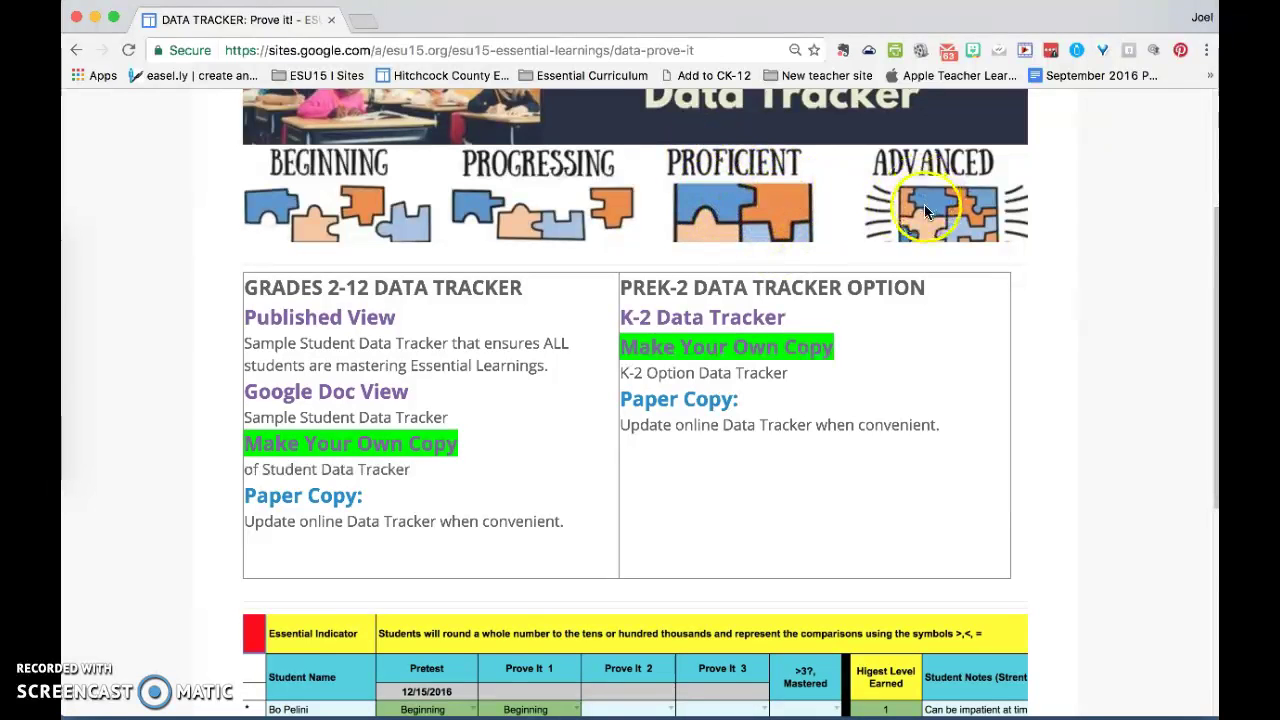
# - View the published grades 2-12 sample tracker, checking its Print Me to Record and Essential #1 sheets, and close it
pyautogui.scroll(-2, 940, 340)
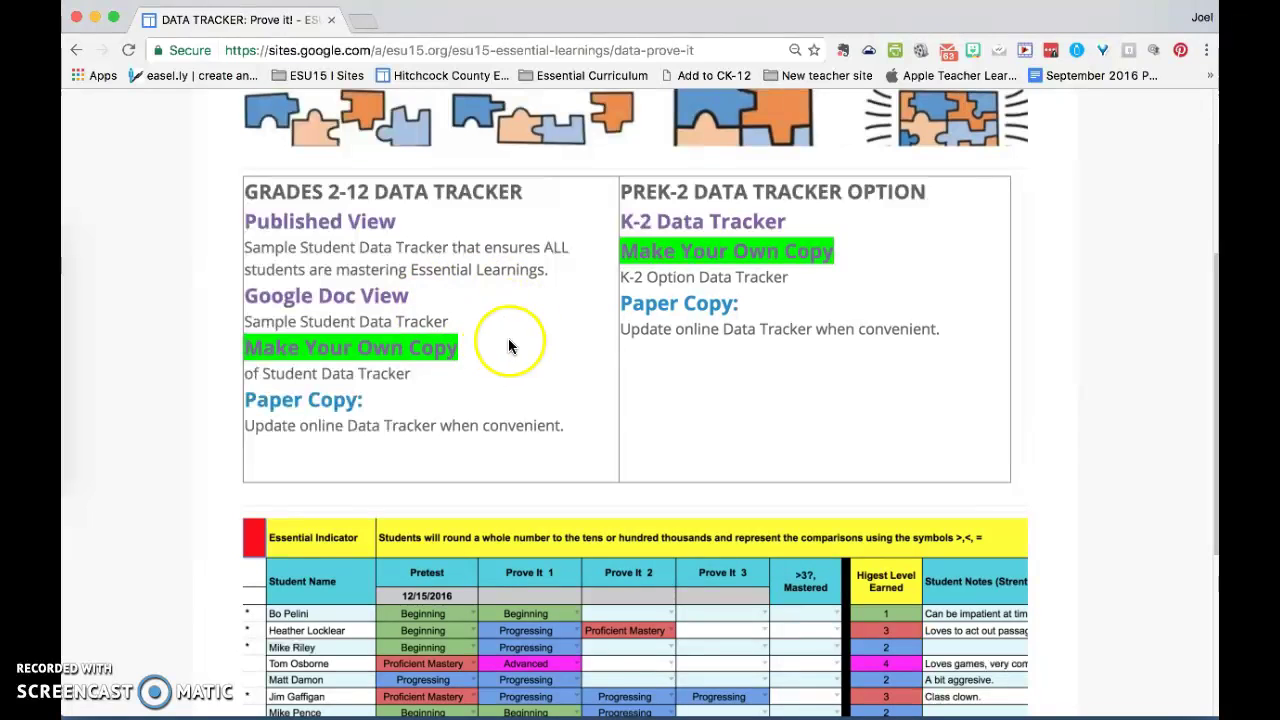
pyautogui.click(352, 228)
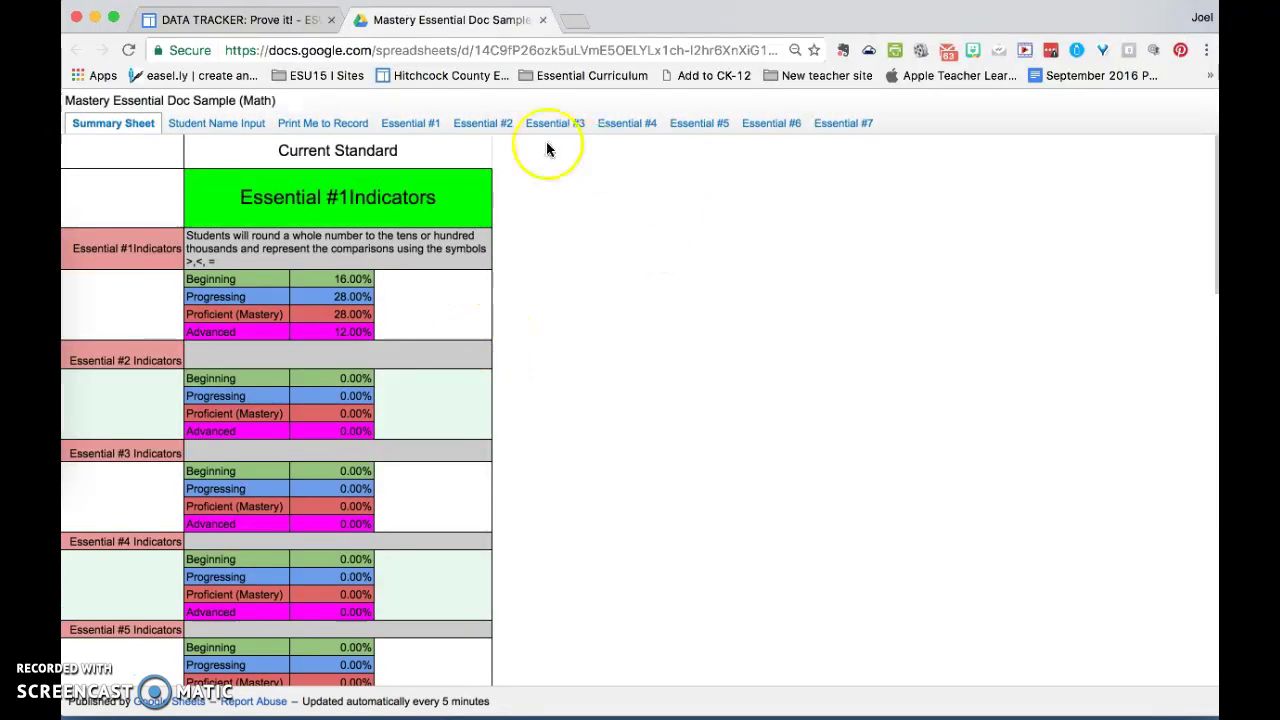
pyautogui.click(291, 125)
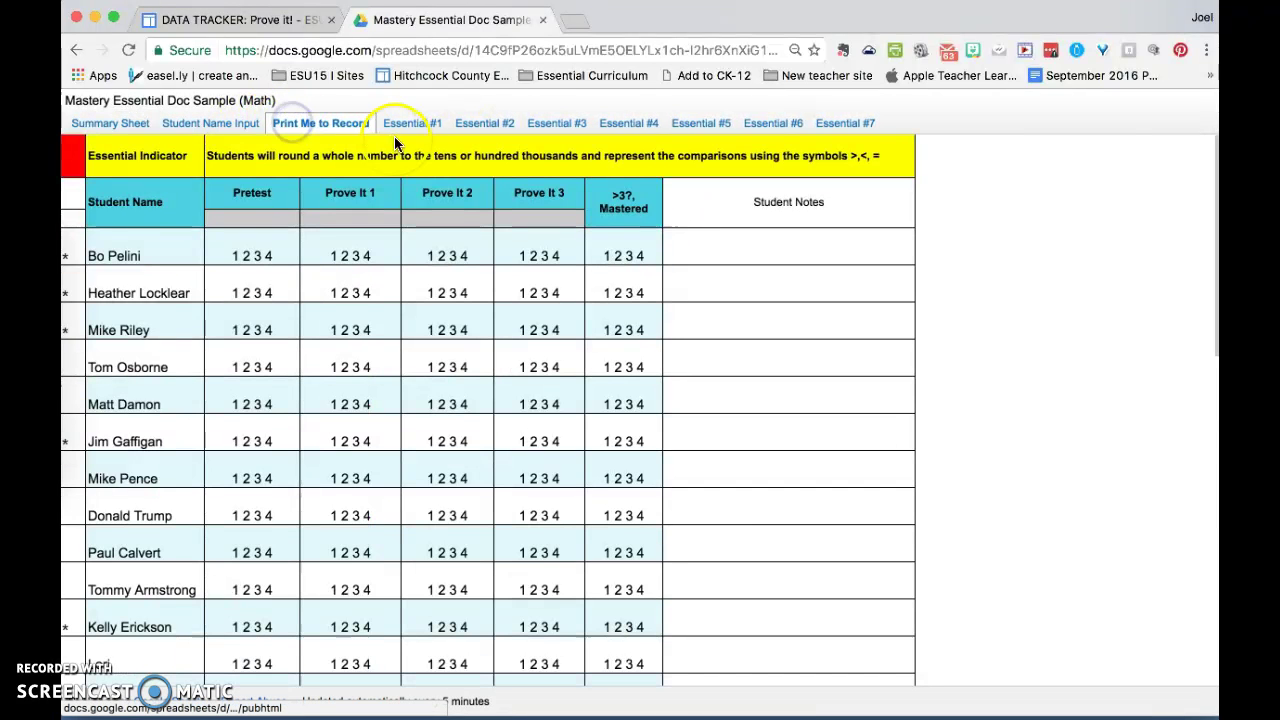
pyautogui.click(410, 123)
pyautogui.click(413, 308)
pyautogui.moveTo(305, 293); pyautogui.dragTo(302, 315)
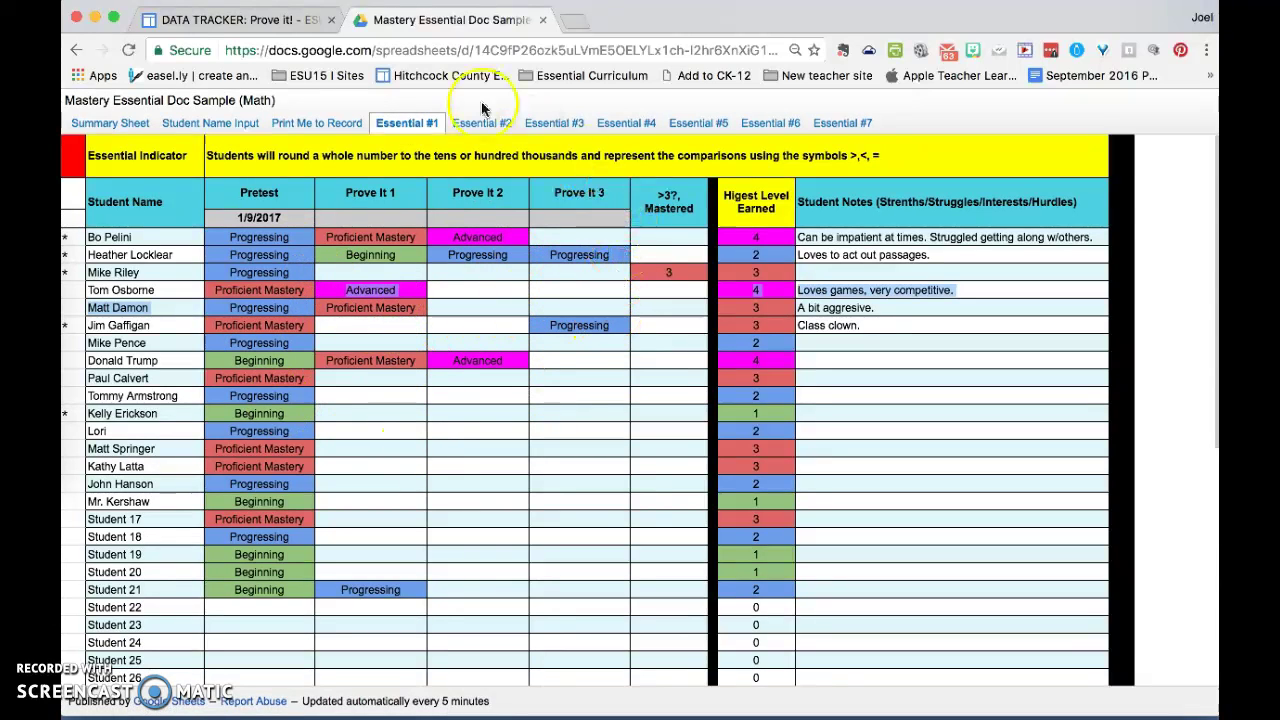
pyautogui.click(544, 20)
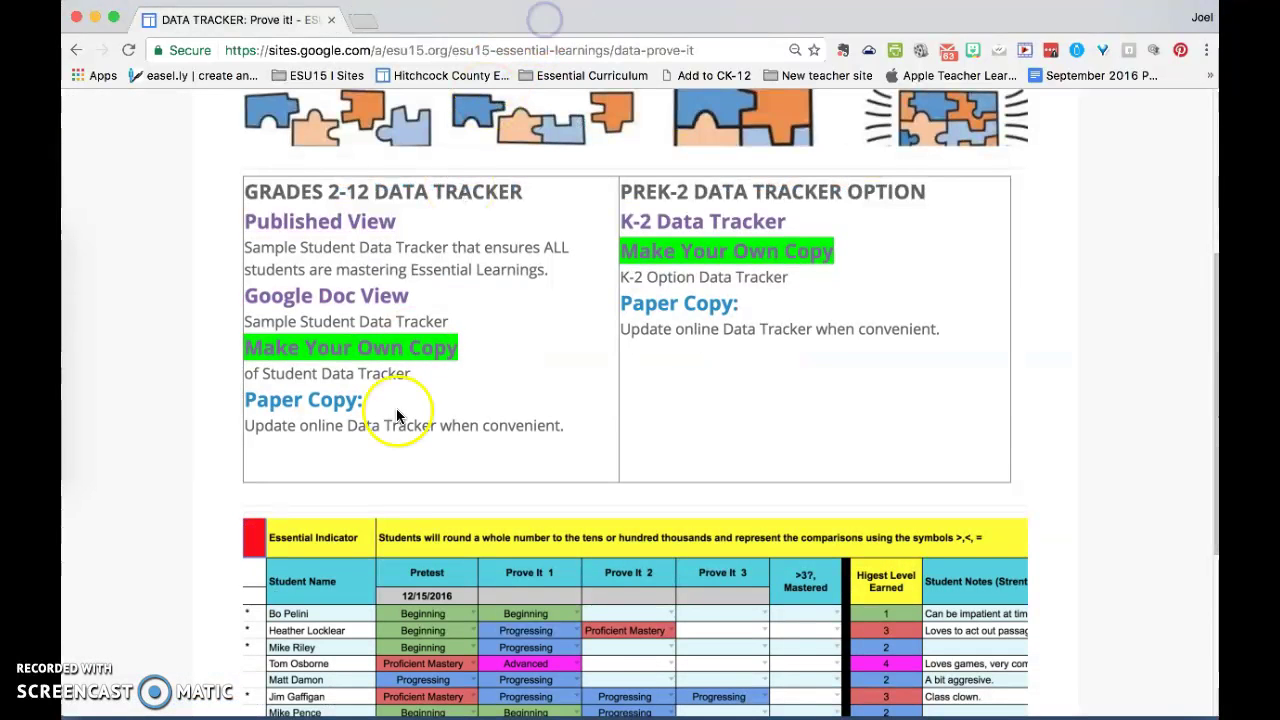
# - Open the Google Doc view of the grades 2-12 sample and replace Student 17 on Student Name Input with a student's name
pyautogui.click(390, 300)
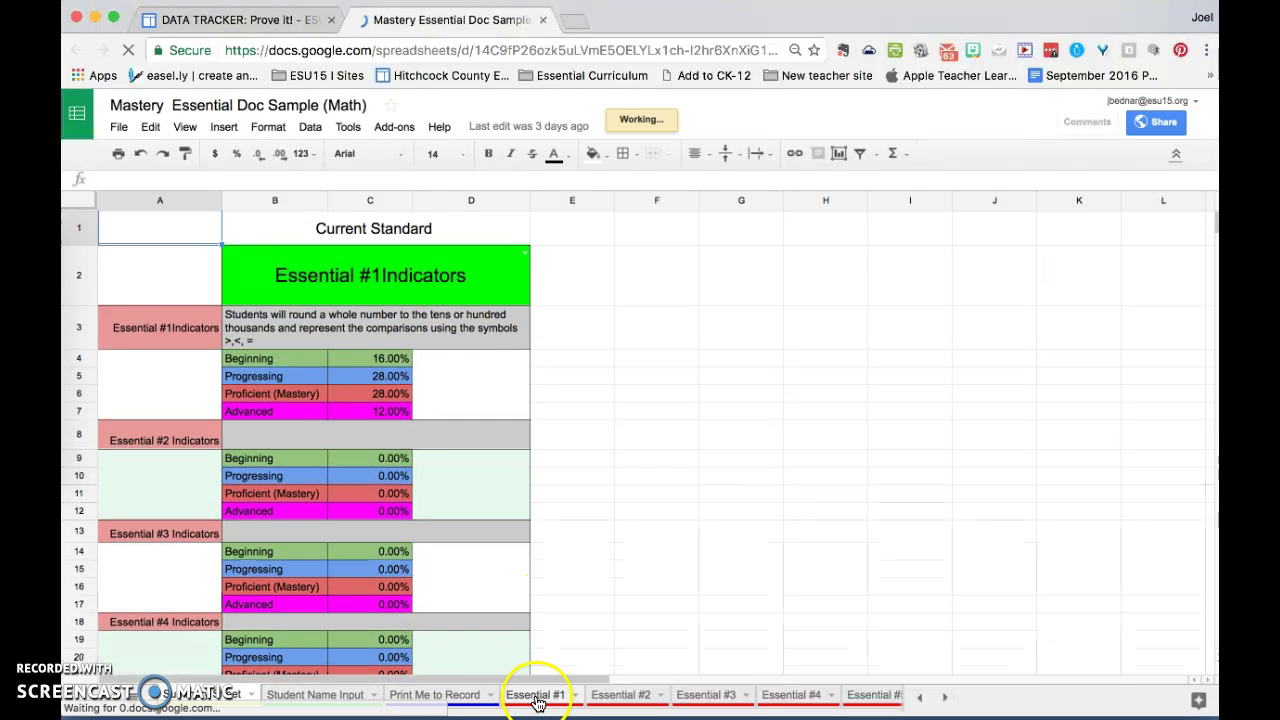
pyautogui.click(358, 700)
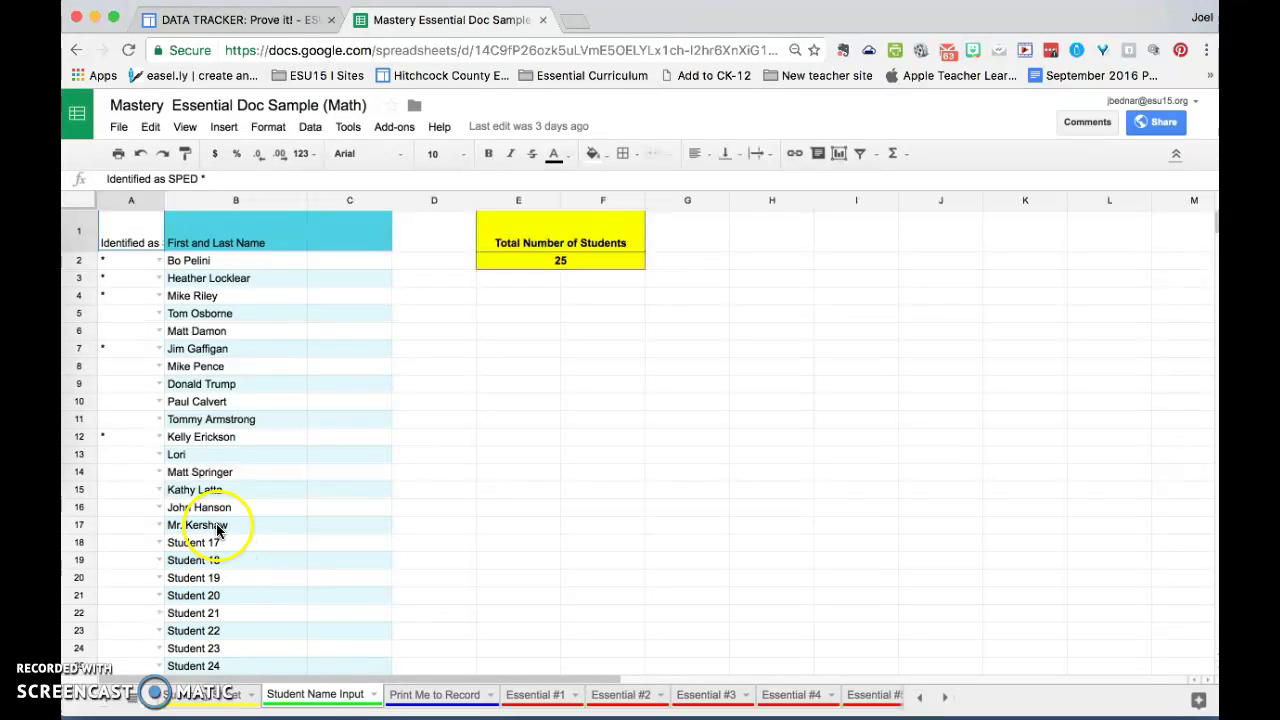
pyautogui.click(207, 545)
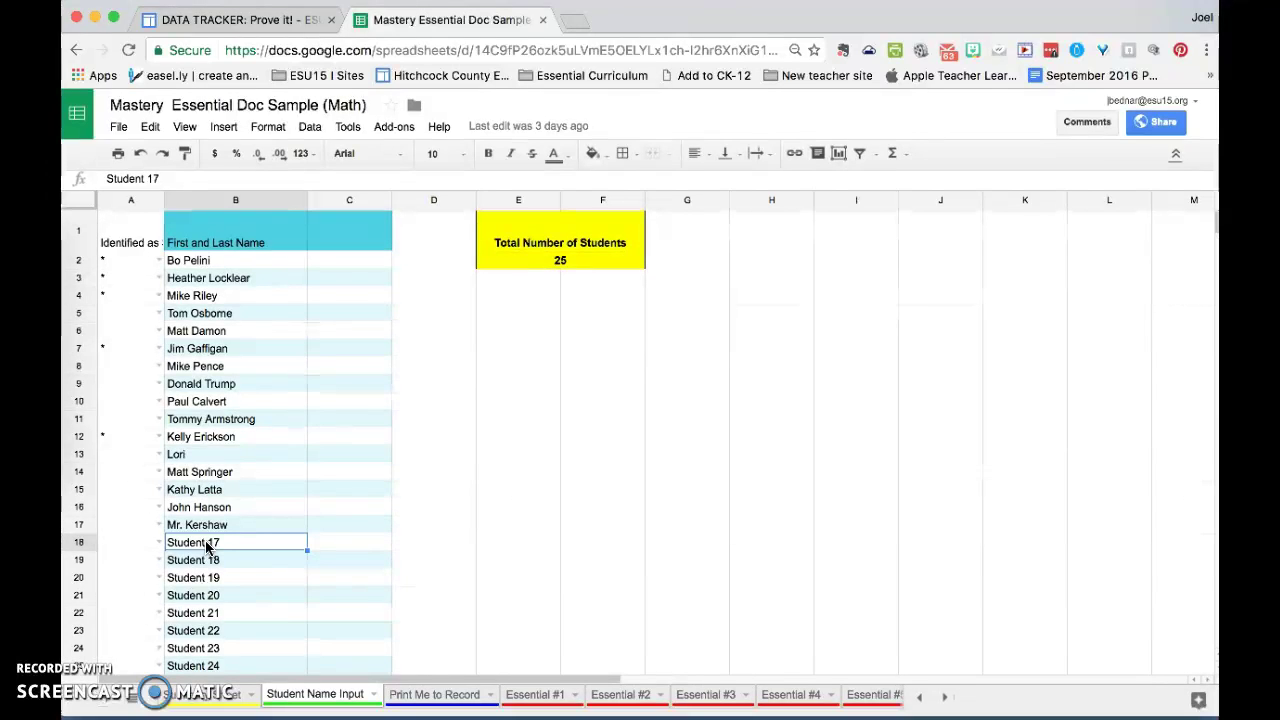
pyautogui.write('mr b')
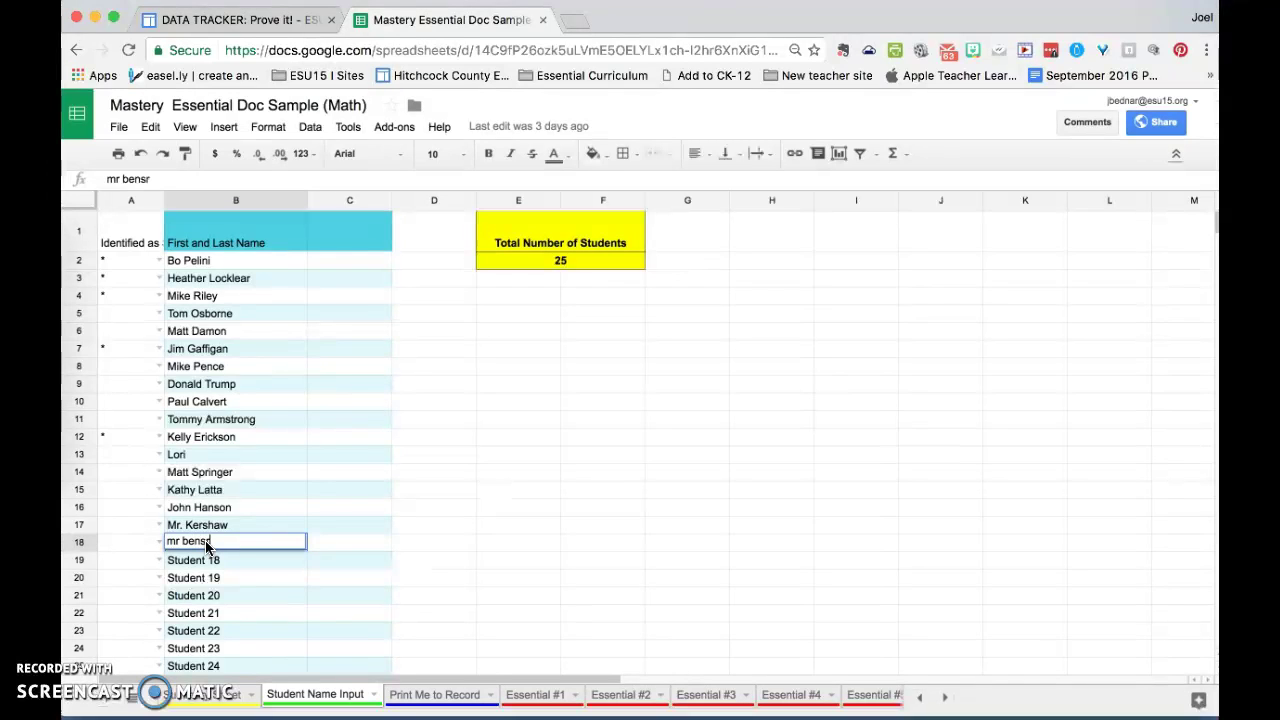
pyautogui.write('edna')
pyautogui.click(273, 613)
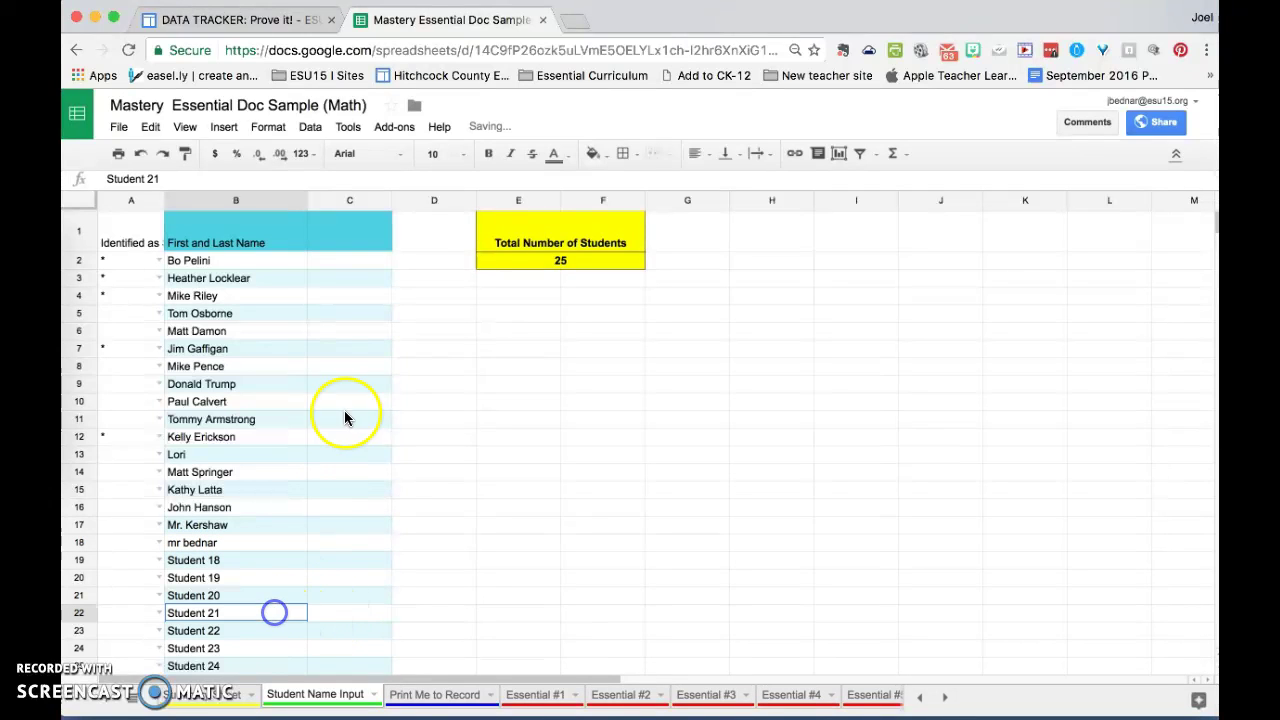
# - Set the Total Number of Students to 26
pyautogui.click(583, 265)
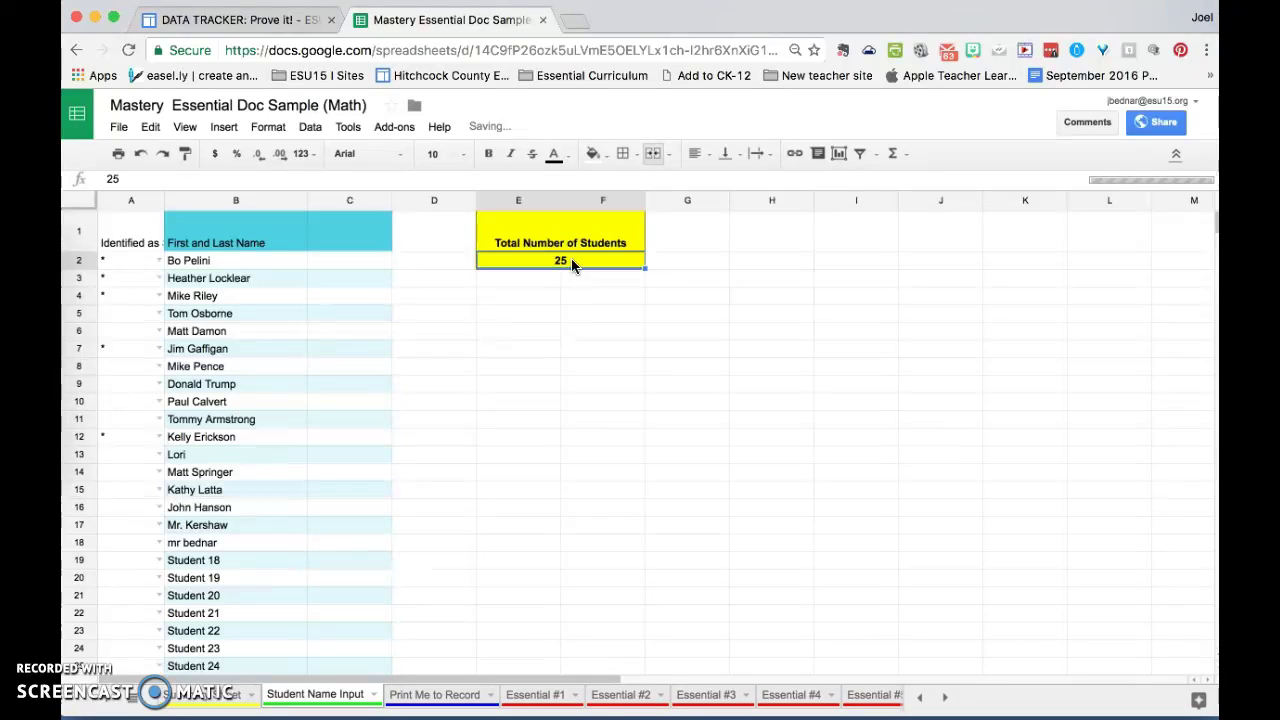
pyautogui.doubleClick(572, 262)
pyautogui.press('BackSpace')
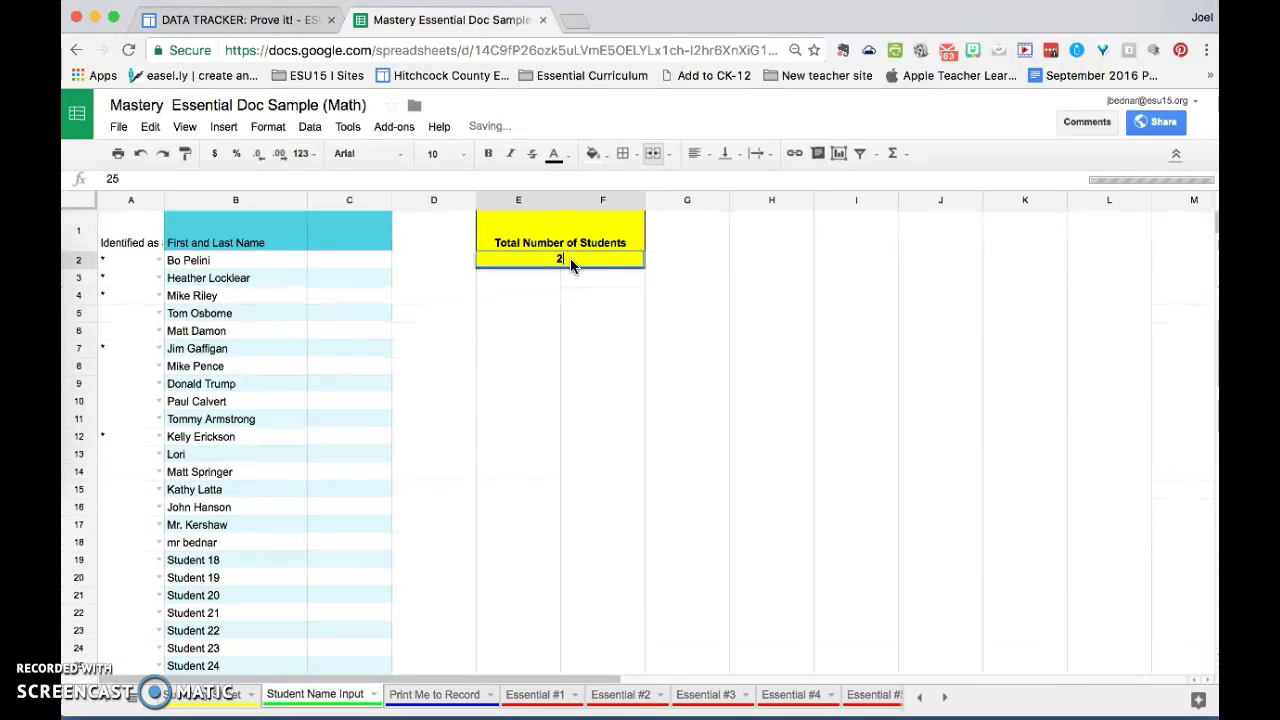
pyautogui.click(569, 295)
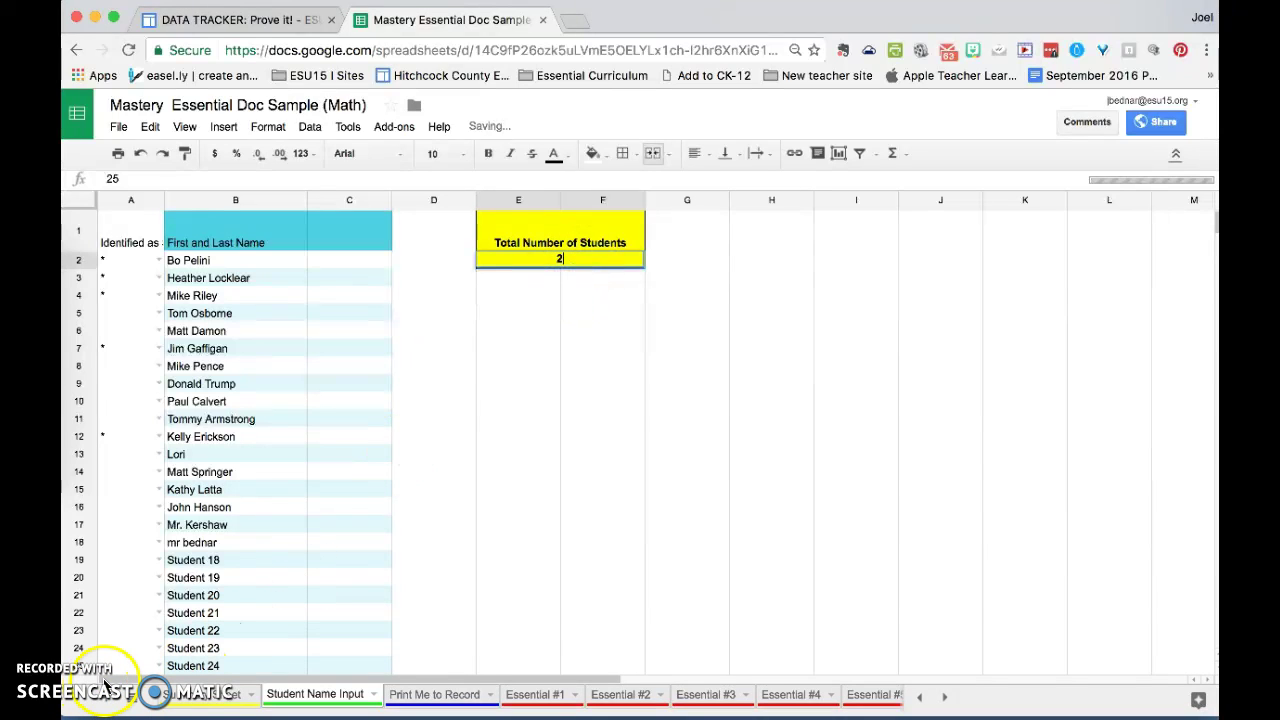
pyautogui.write('6')
pyautogui.press('Return')
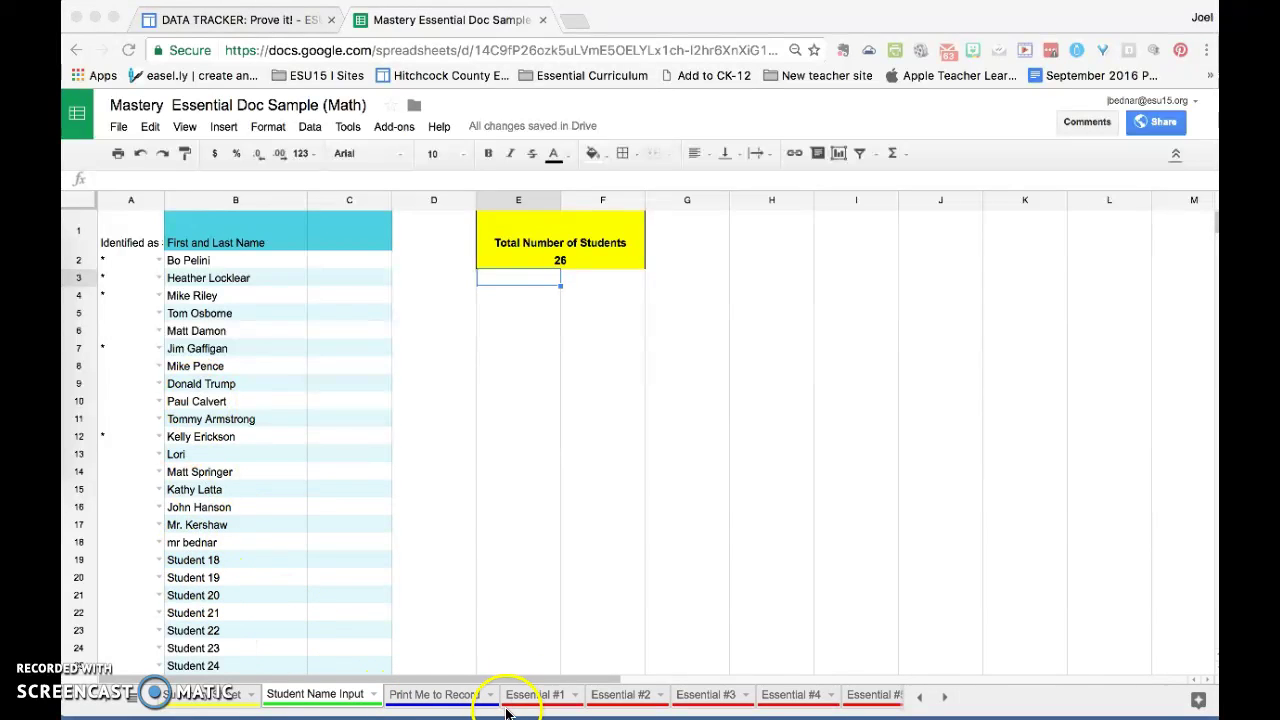
# - Set the Pretest assessment date on the Essential #1 sheet to 1/10/2017
pyautogui.click(532, 703)
pyautogui.click(540, 702)
pyautogui.click(626, 698)
pyautogui.click(541, 695)
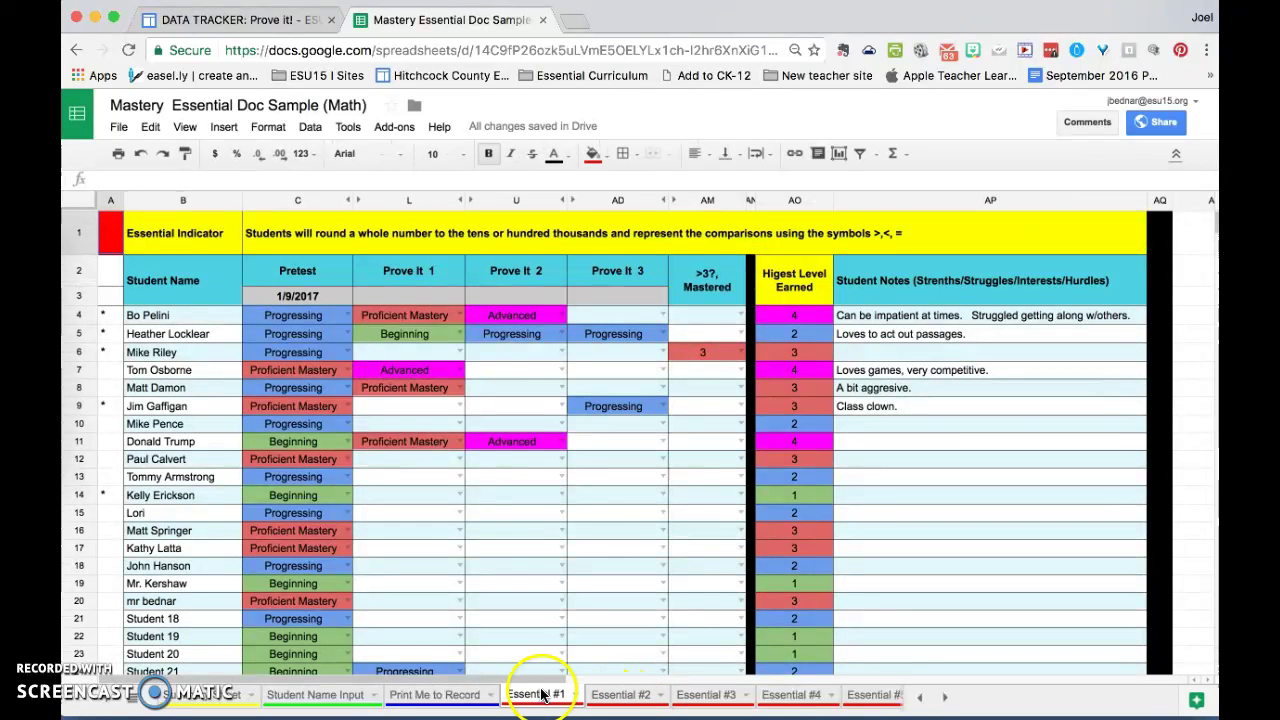
pyautogui.click(400, 233)
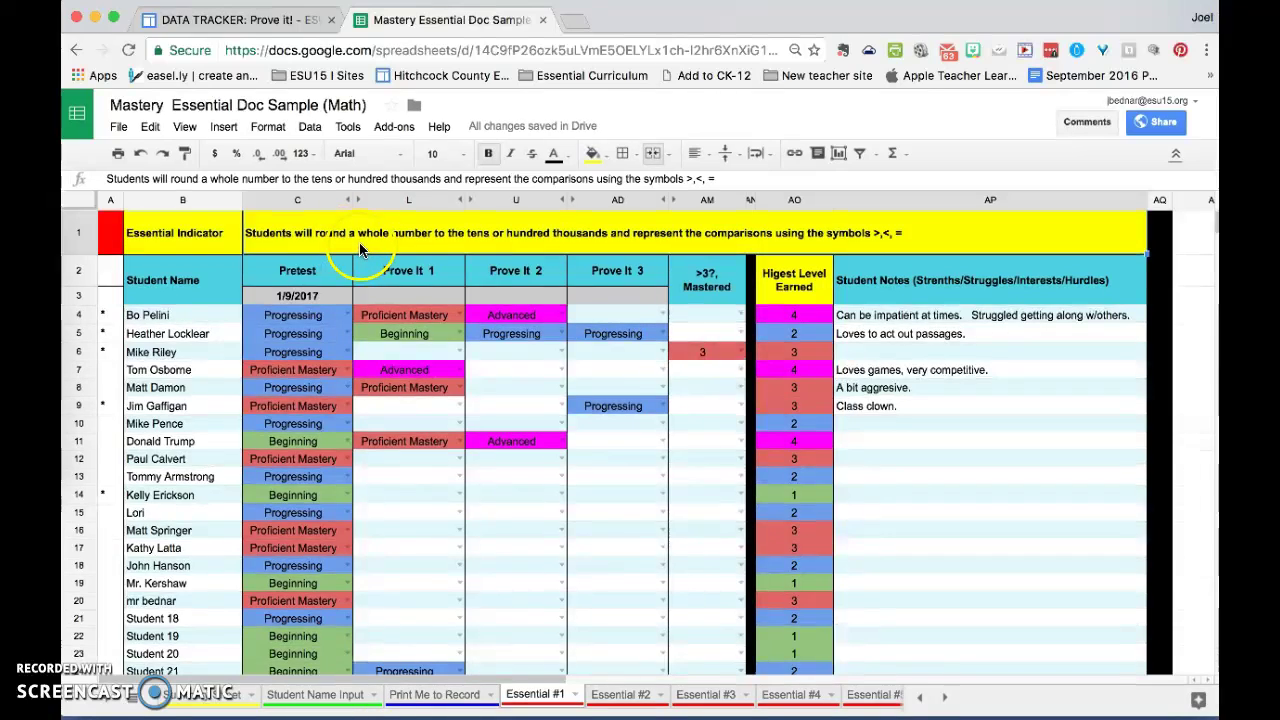
pyautogui.doubleClick(314, 295)
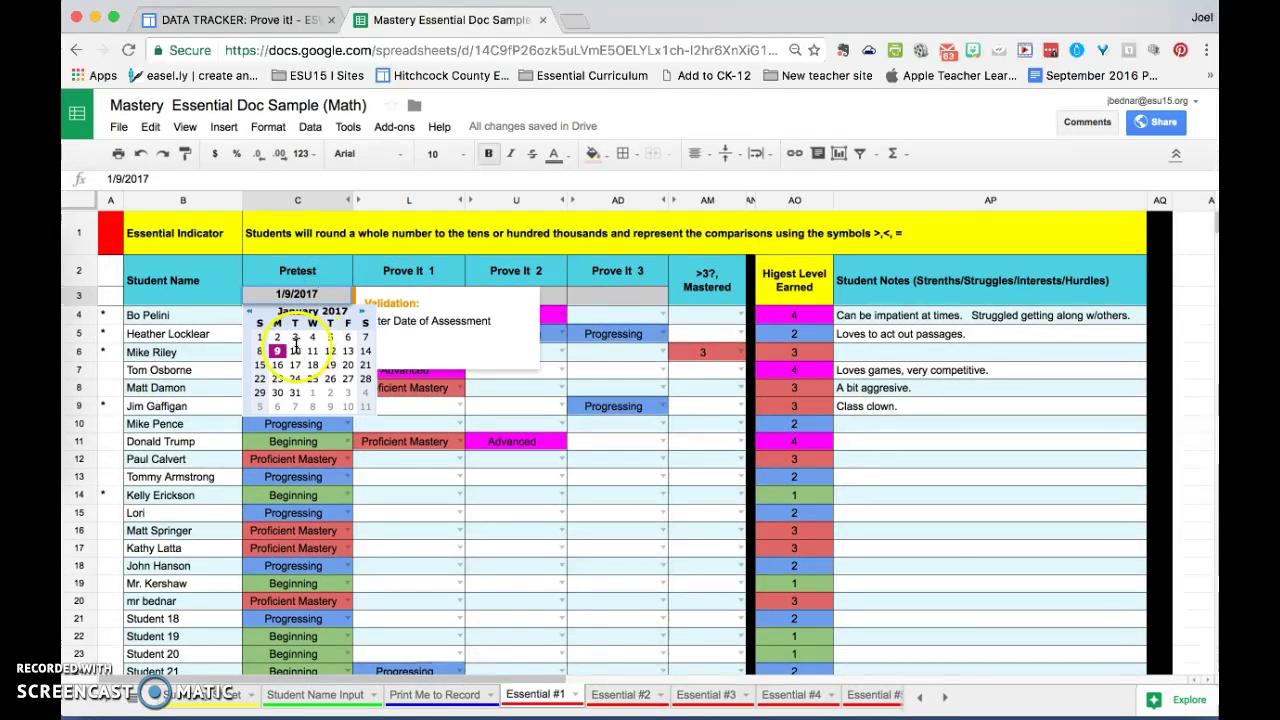
pyautogui.click(295, 351)
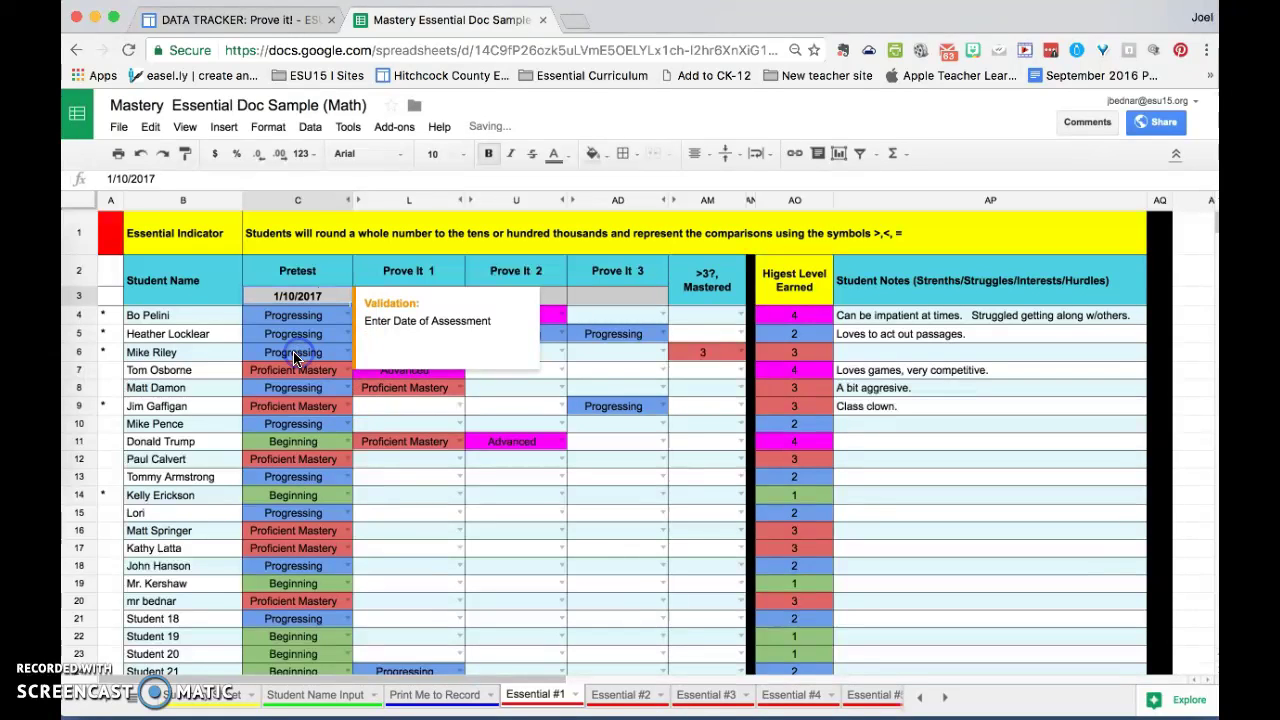
# - Set the Pretest level of the first student, in row 4, to Beginning
pyautogui.click(312, 316)
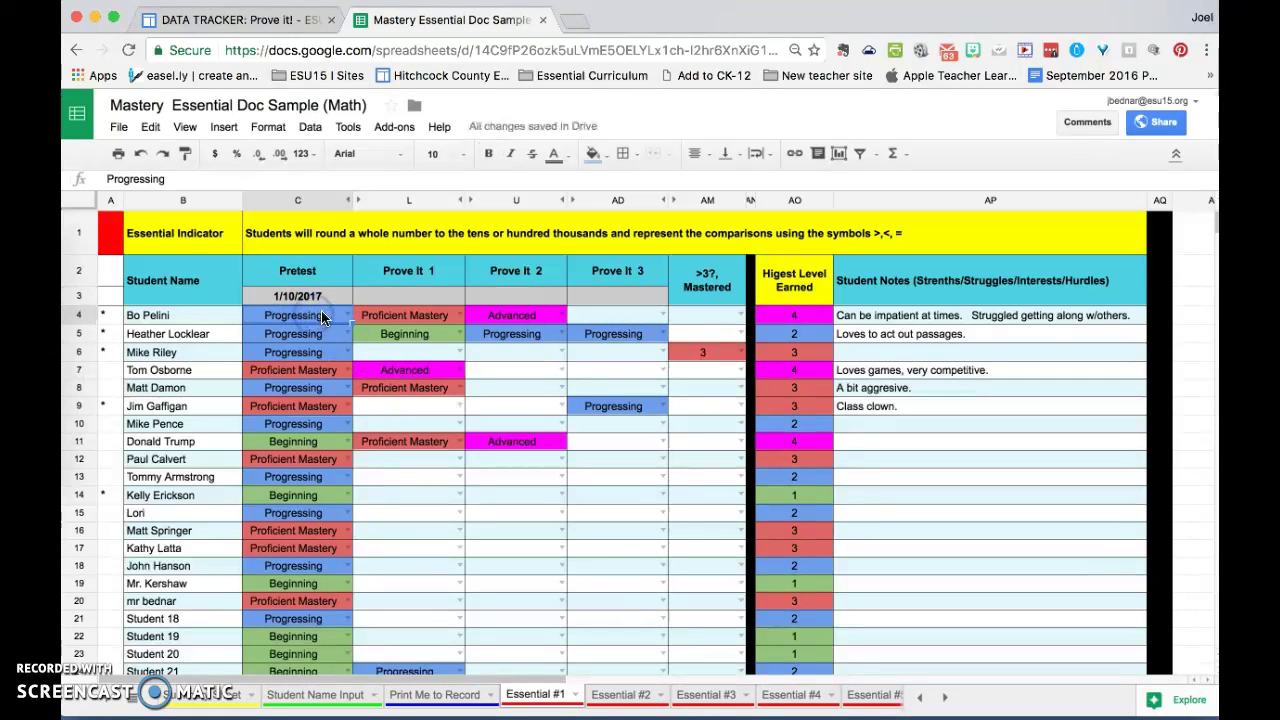
pyautogui.click(345, 315)
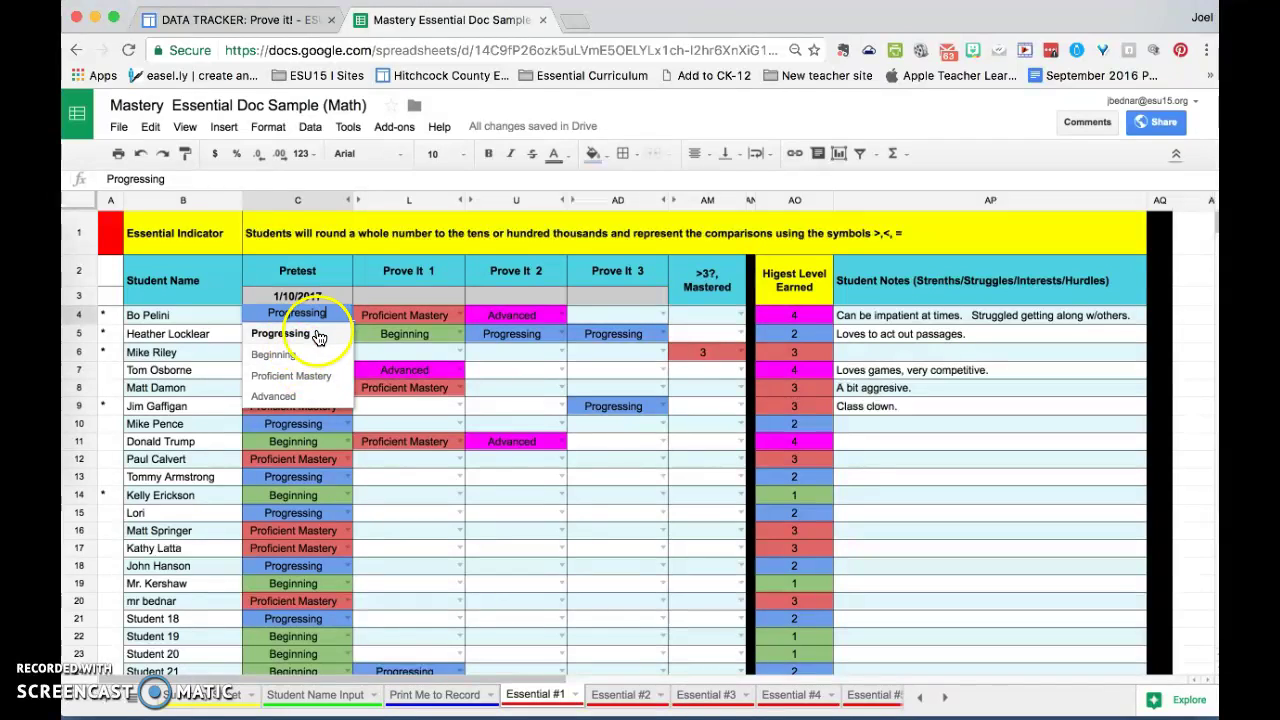
pyautogui.click(328, 354)
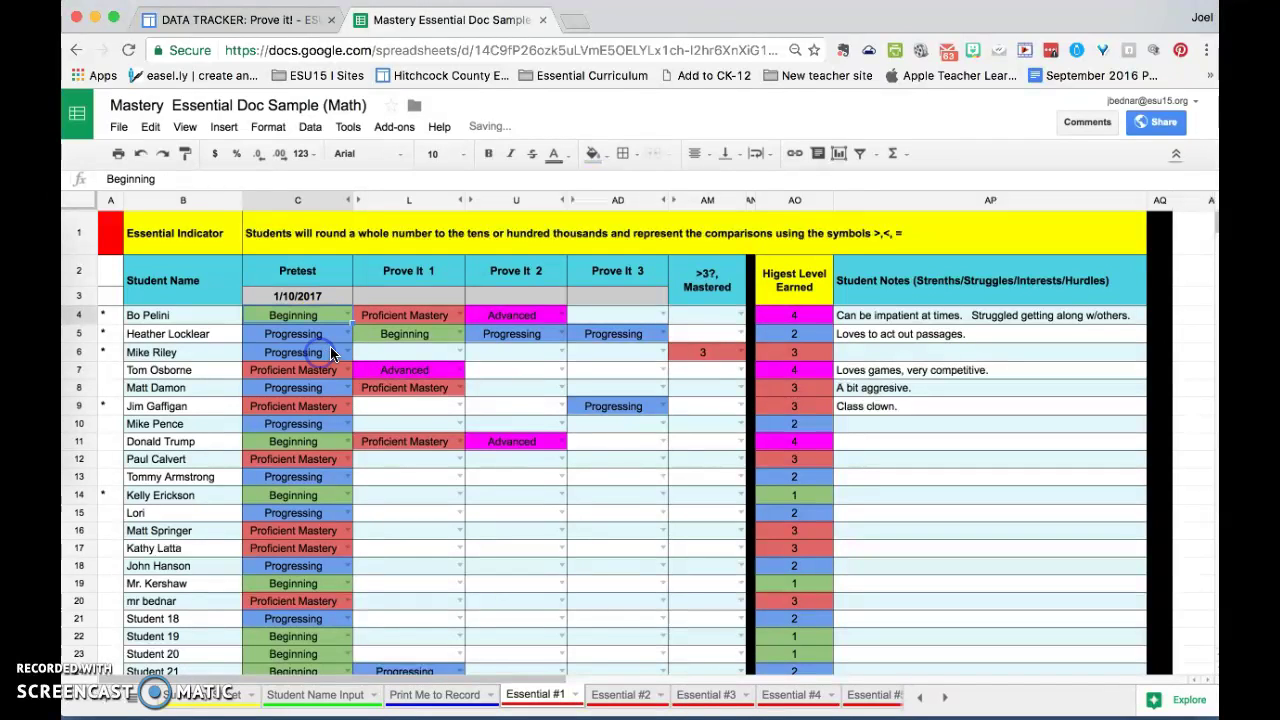
# - Clear the Pretest levels in rows 17 through 26
pyautogui.scroll(-3, 409, 523)
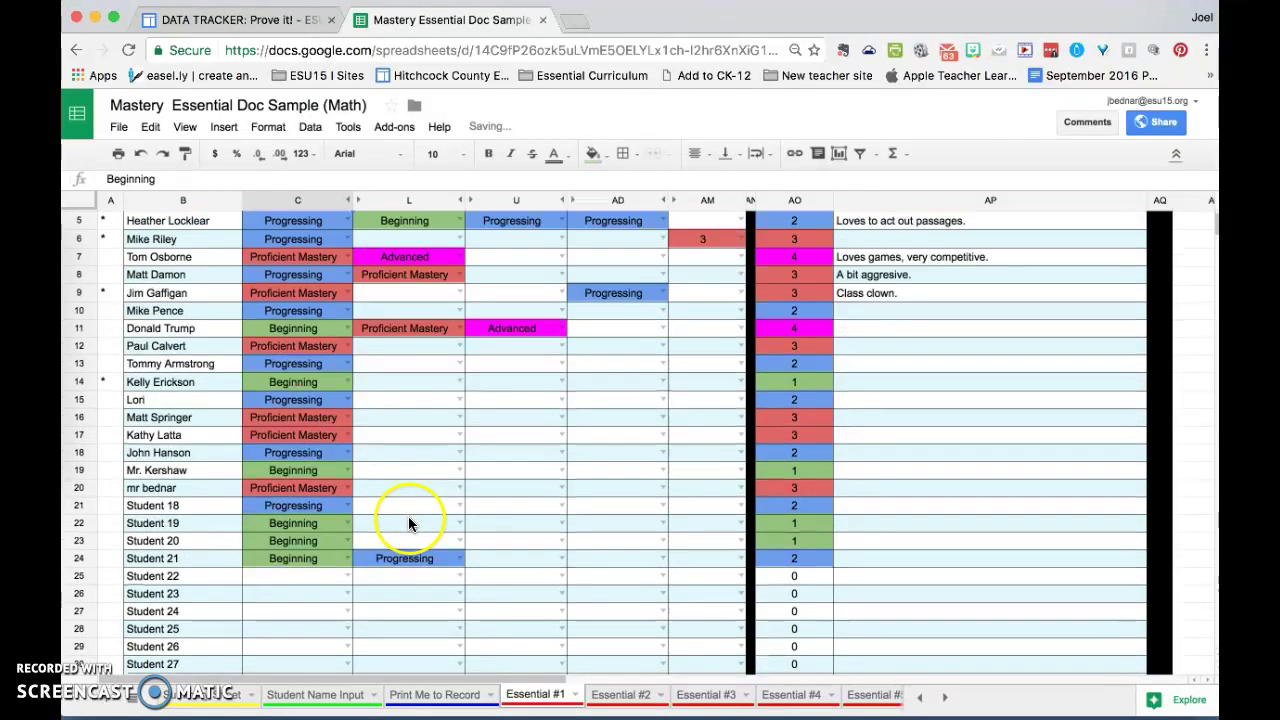
pyautogui.moveTo(329, 435); pyautogui.dragTo(335, 597)
pyautogui.press('Delete')
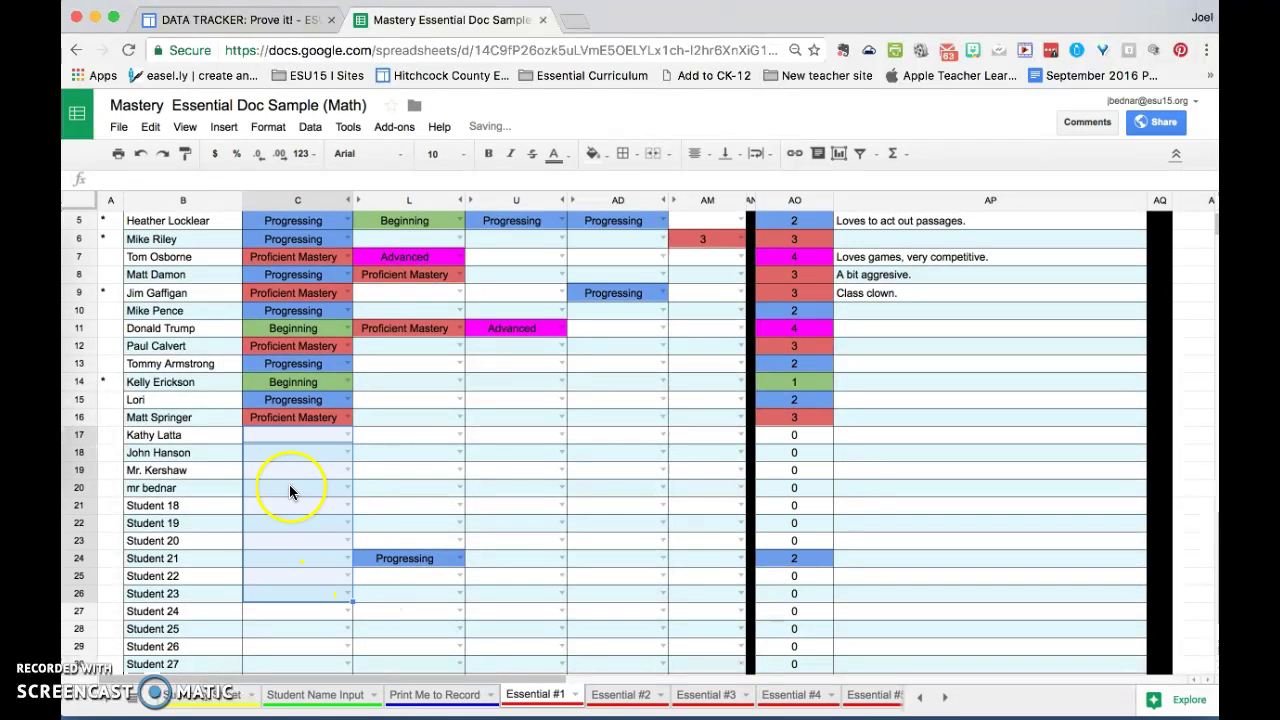
# - Set the row 17 student's Pretest level to Beginning and Prove It 1 level to Progressing
pyautogui.click(289, 486)
pyautogui.click(347, 435)
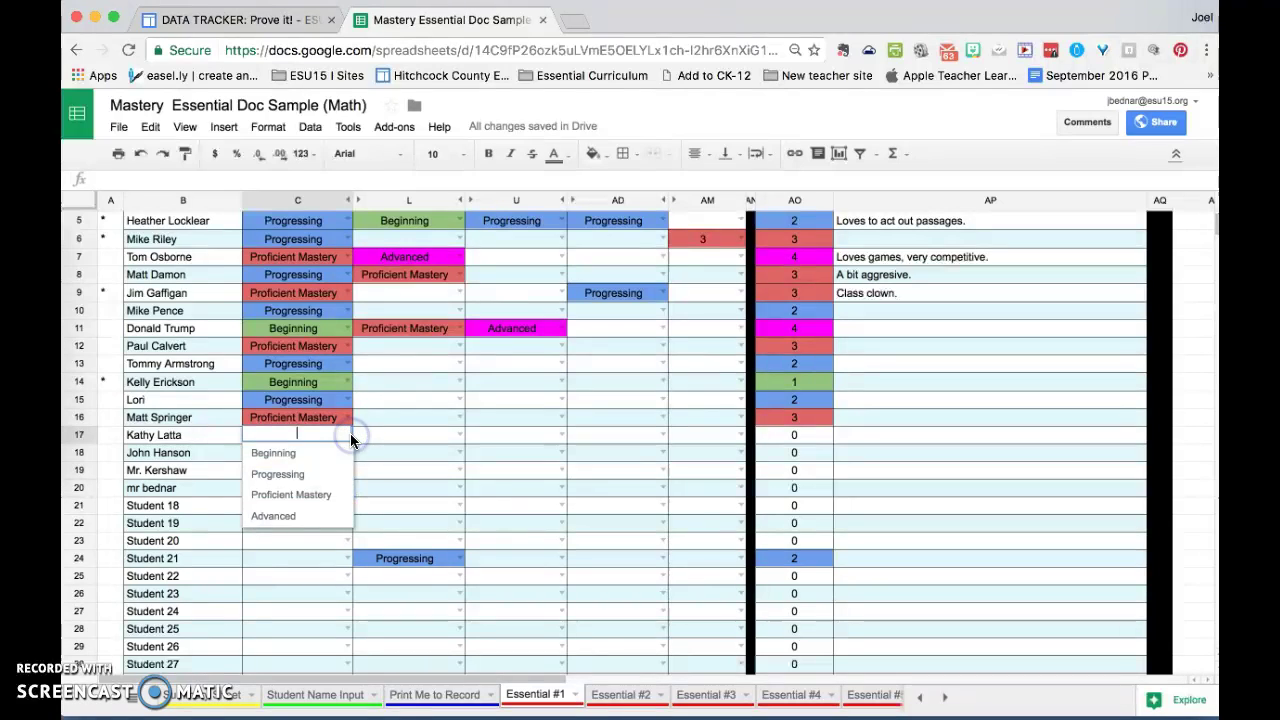
pyautogui.click(274, 453)
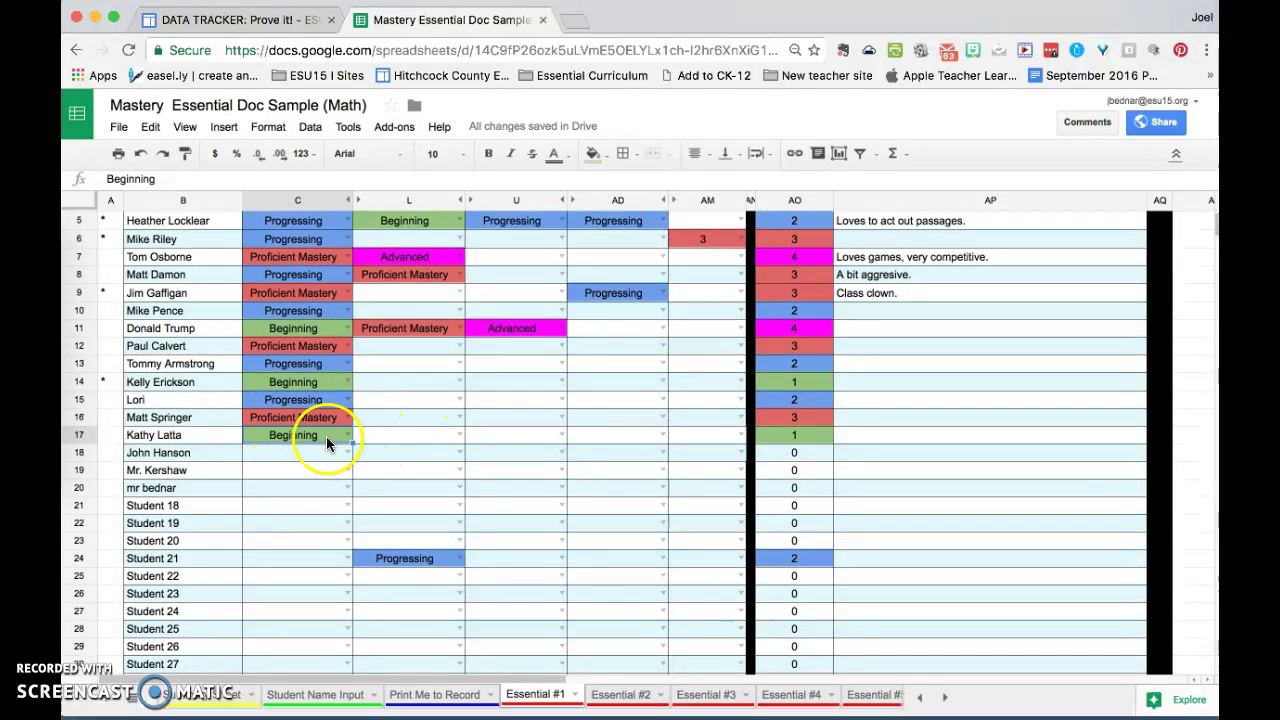
pyautogui.click(458, 436)
pyautogui.click(425, 475)
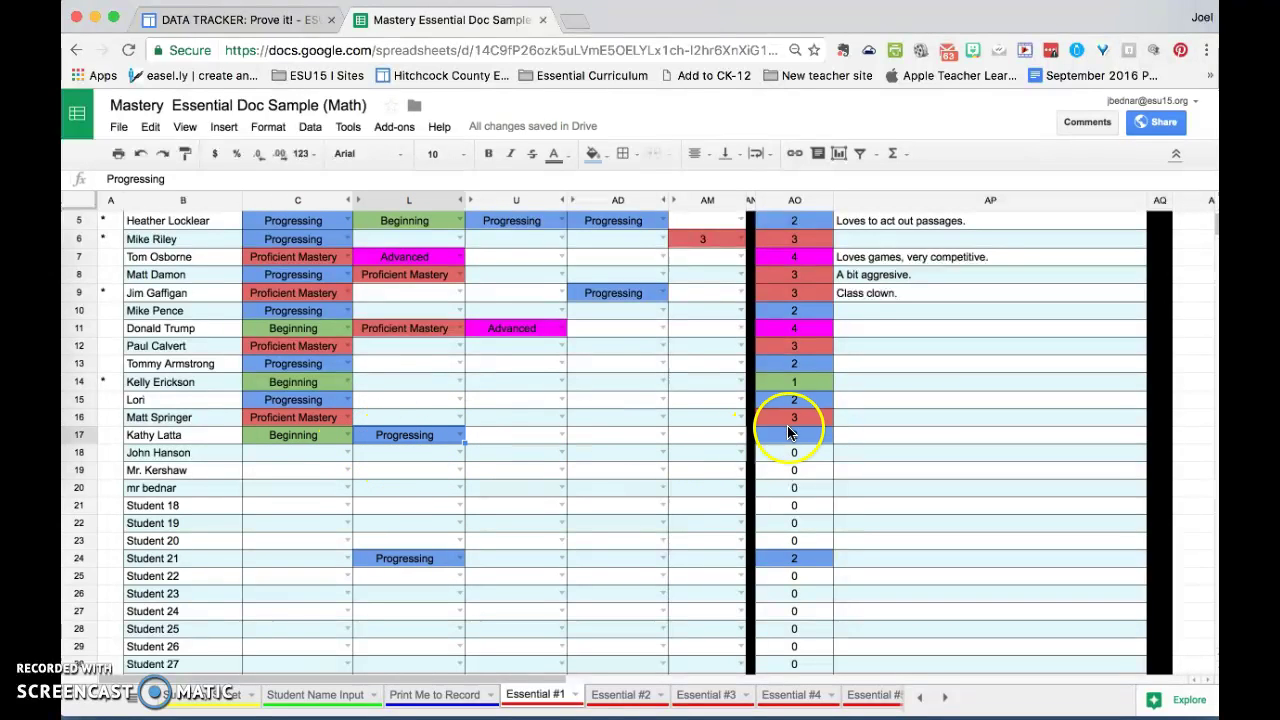
# - Set the row 17 student's Prove It 2 level to Proficient Mastery and raise it to Advanced
pyautogui.click(560, 434)
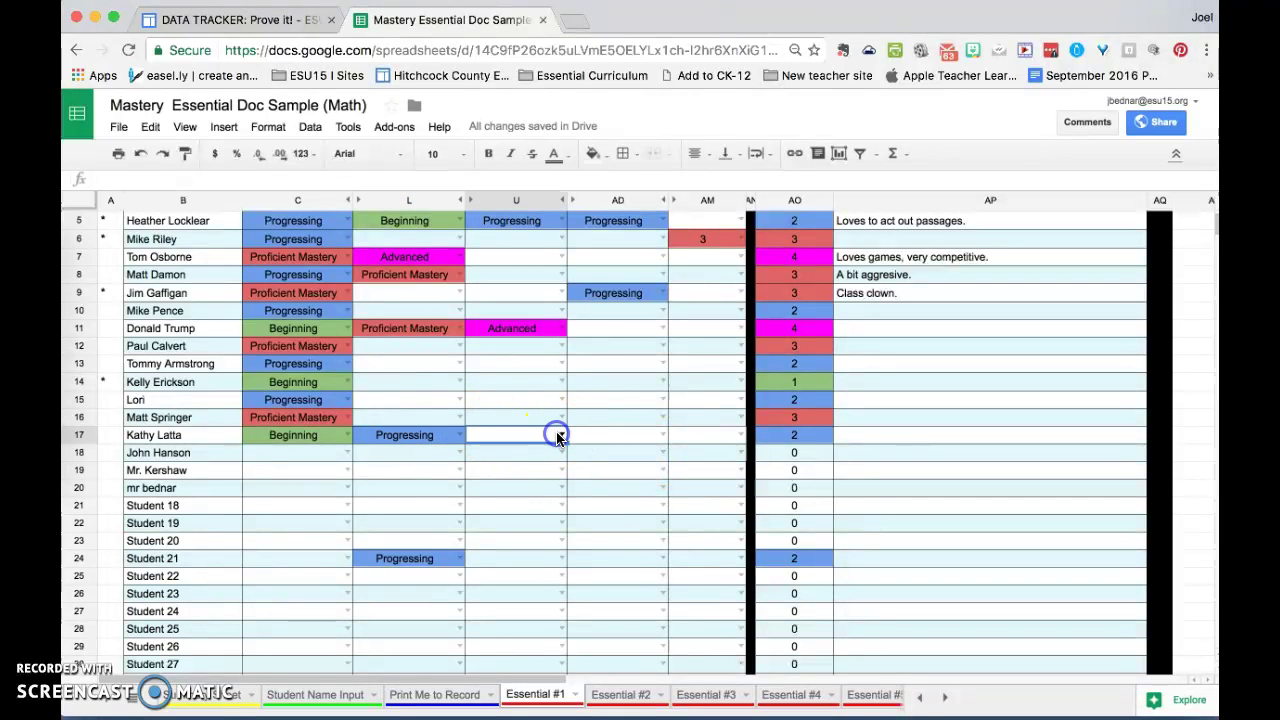
pyautogui.click(548, 496)
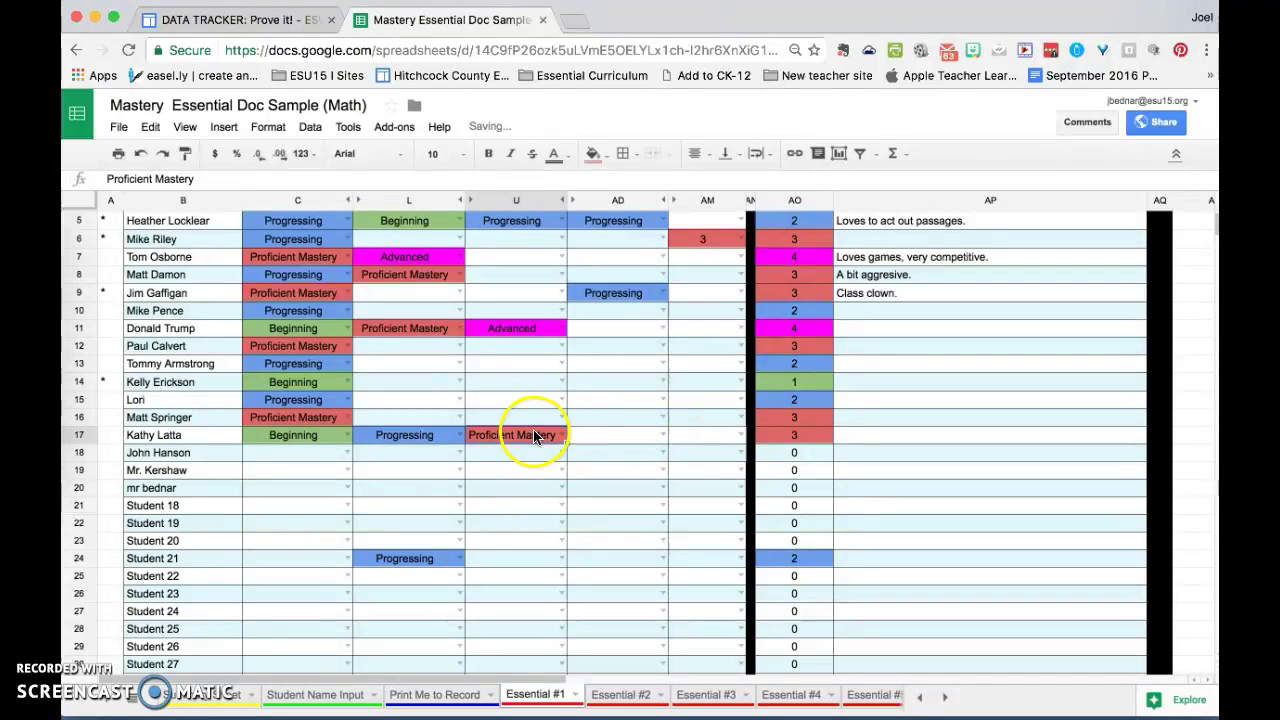
pyautogui.click(558, 434)
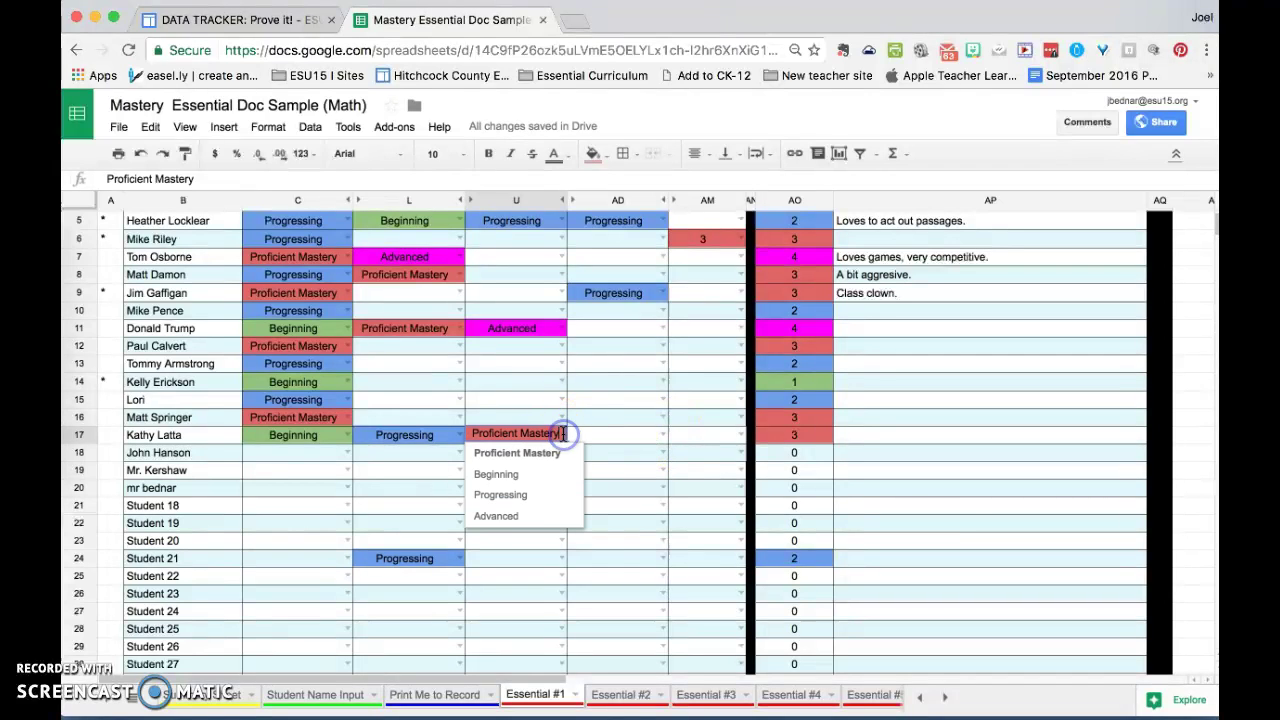
pyautogui.click(532, 516)
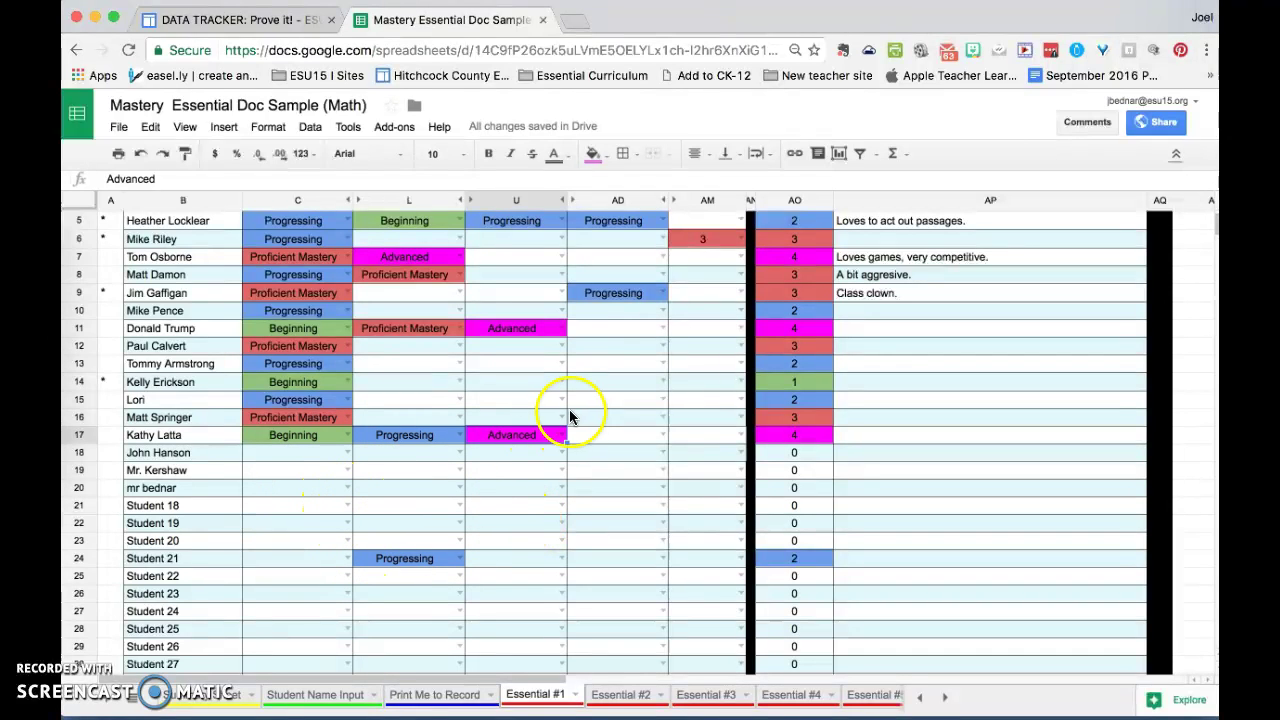
# - Review the student counts and percentages below the roster and clear the Prove It 1 level for Student 21
pyautogui.scroll(-5, 330, 585)
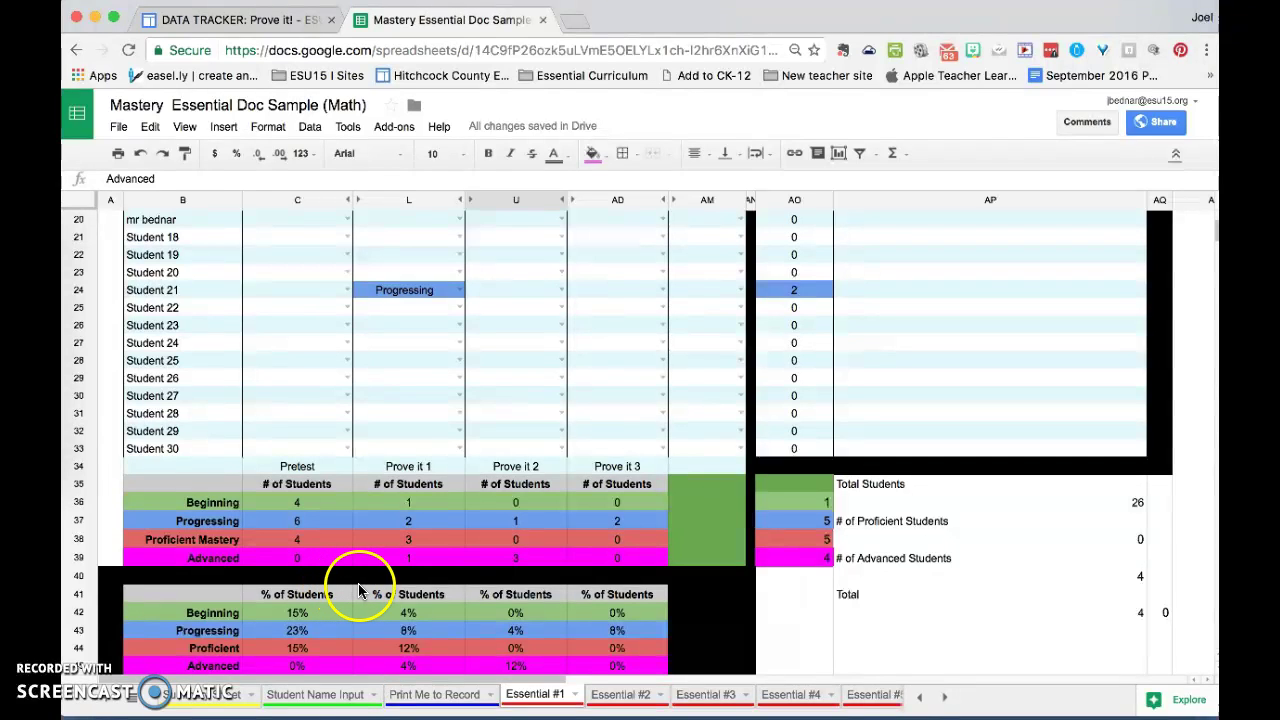
pyautogui.scroll(5, 385, 590)
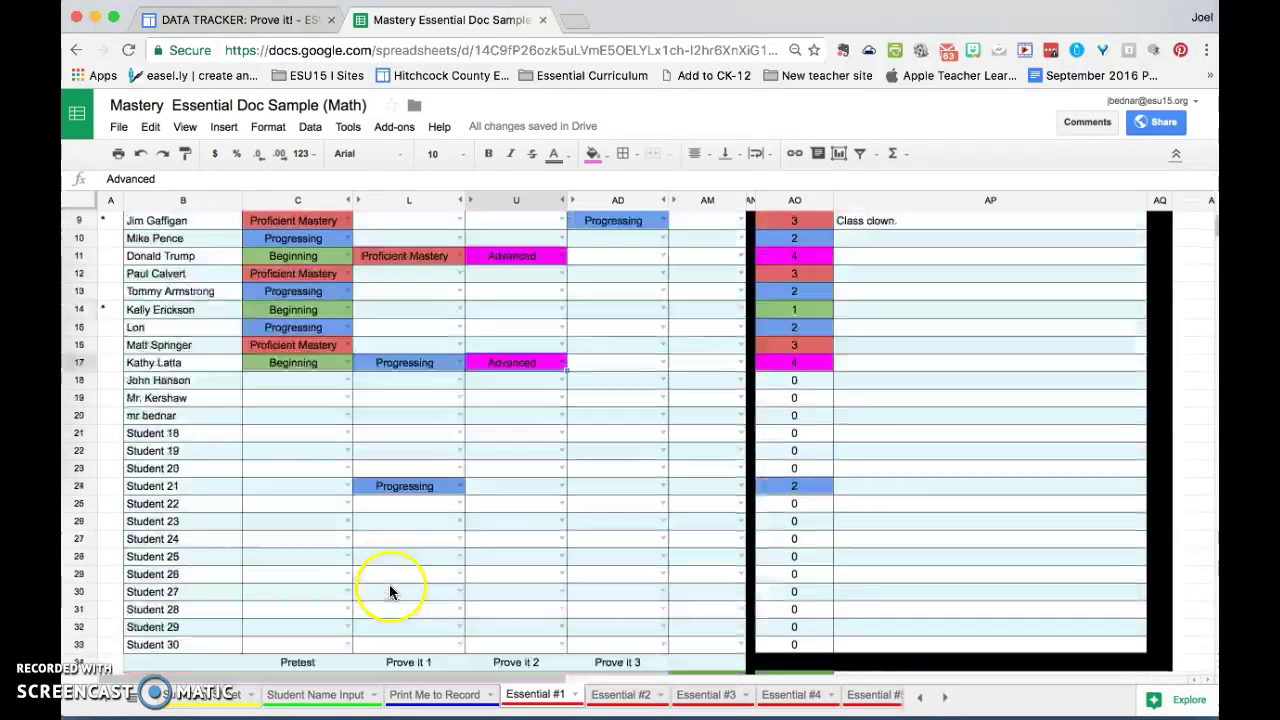
pyautogui.click(420, 488)
pyautogui.press('Delete')
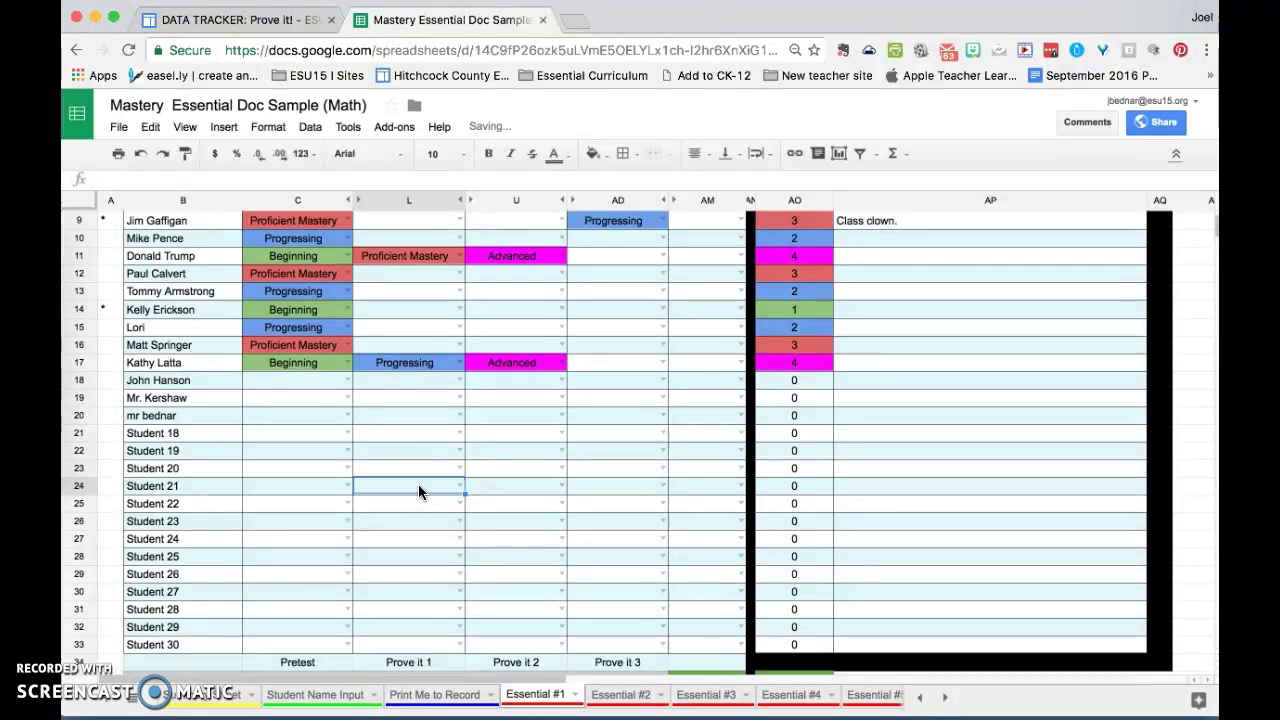
pyautogui.scroll(3, 371, 373)
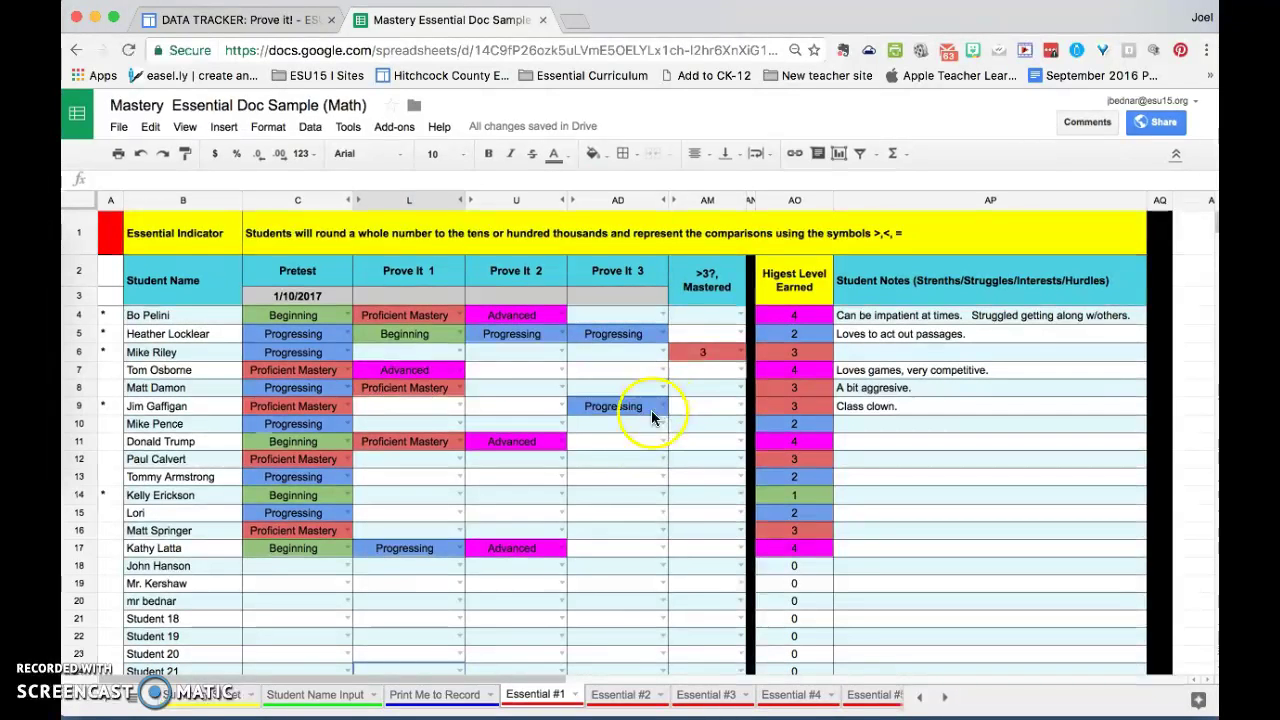
# - Check the SPED marker option for the row 4 student on Student Name Input and return to the Essential #1 sheet
pyautogui.click(322, 697)
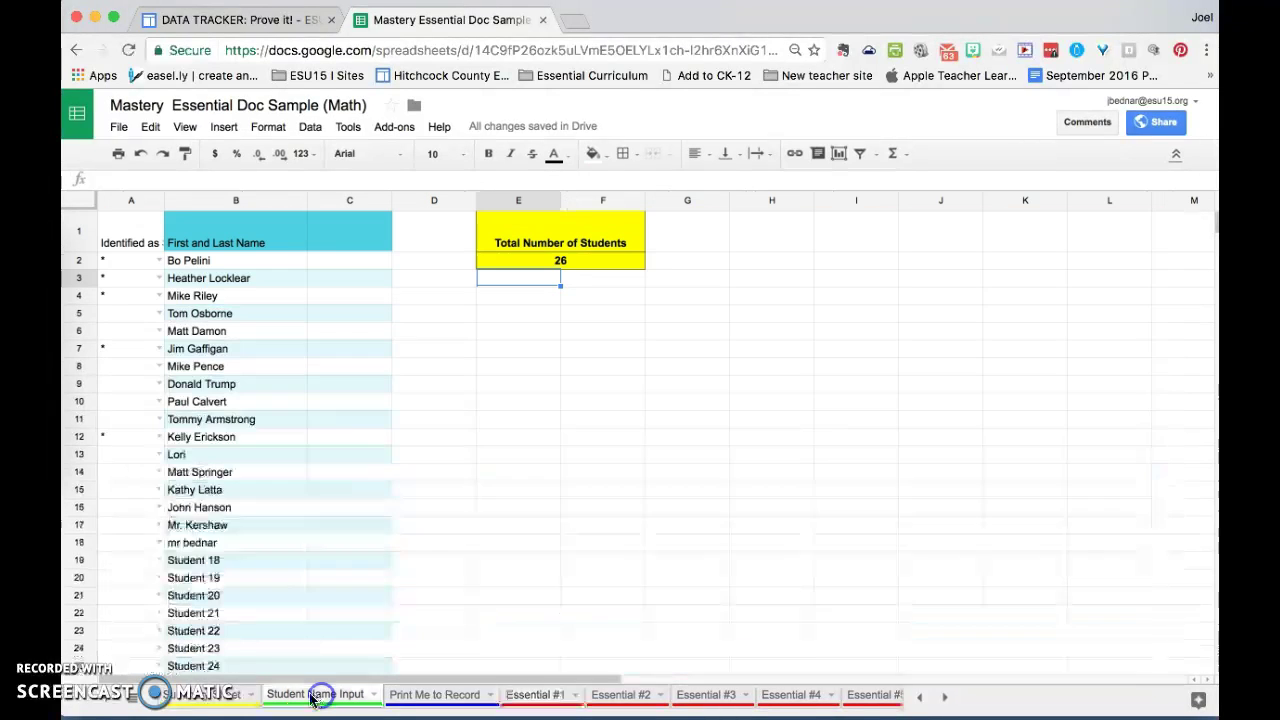
pyautogui.click(158, 296)
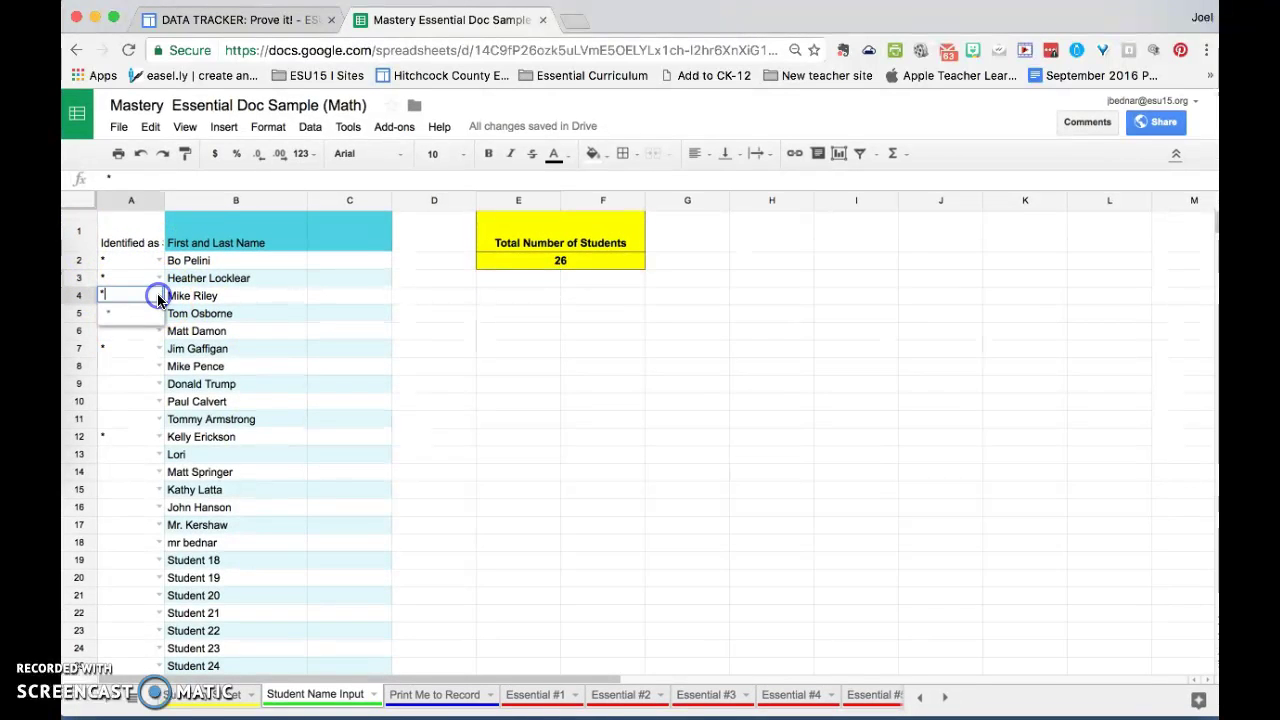
pyautogui.click(520, 705)
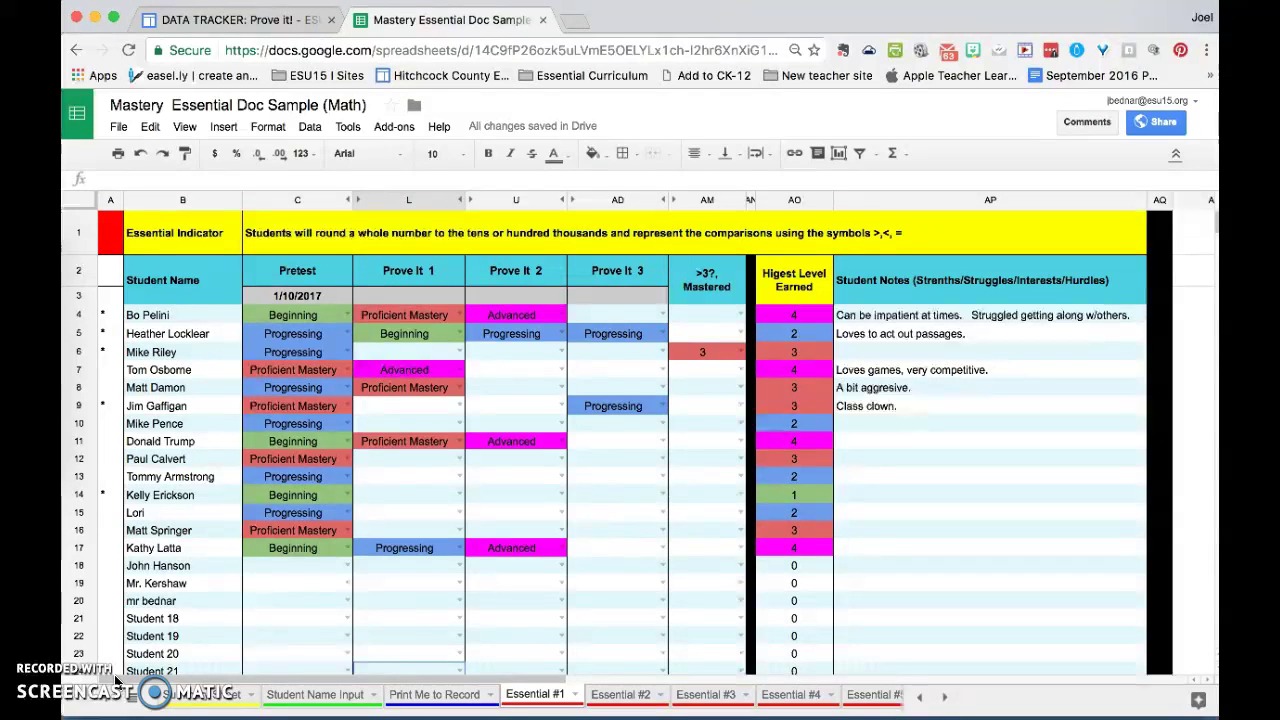
pyautogui.click(107, 683)
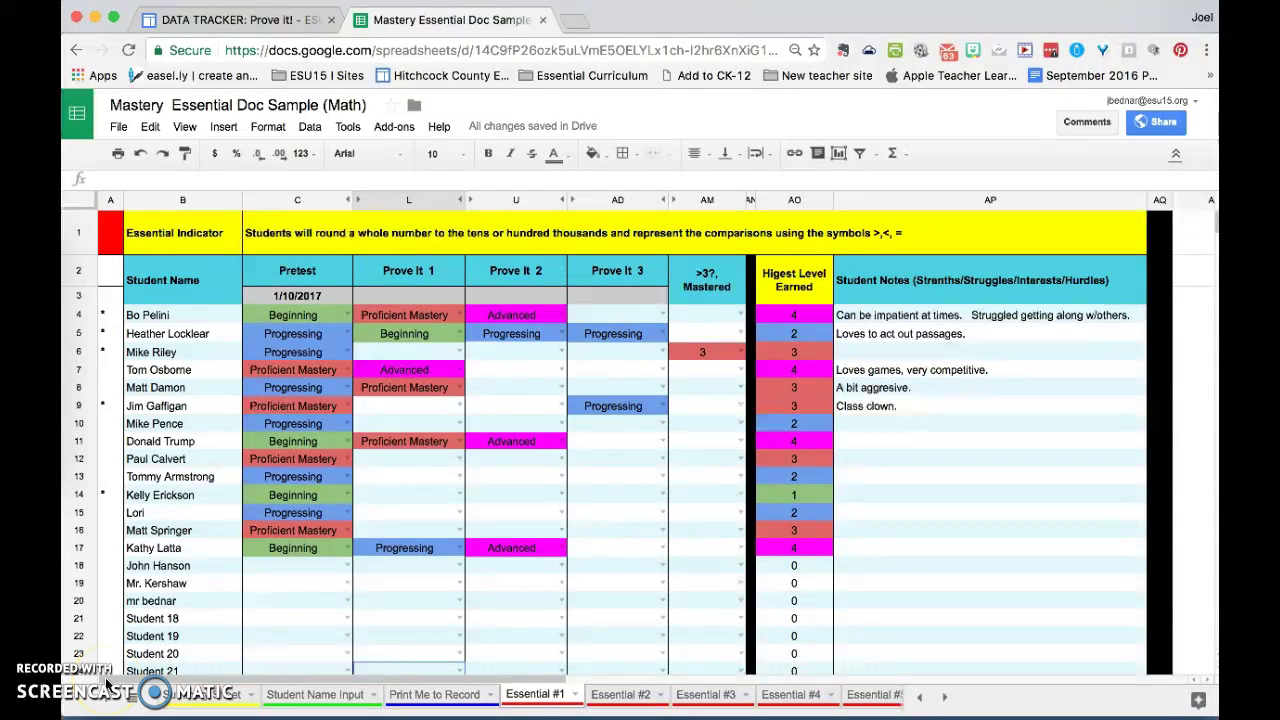